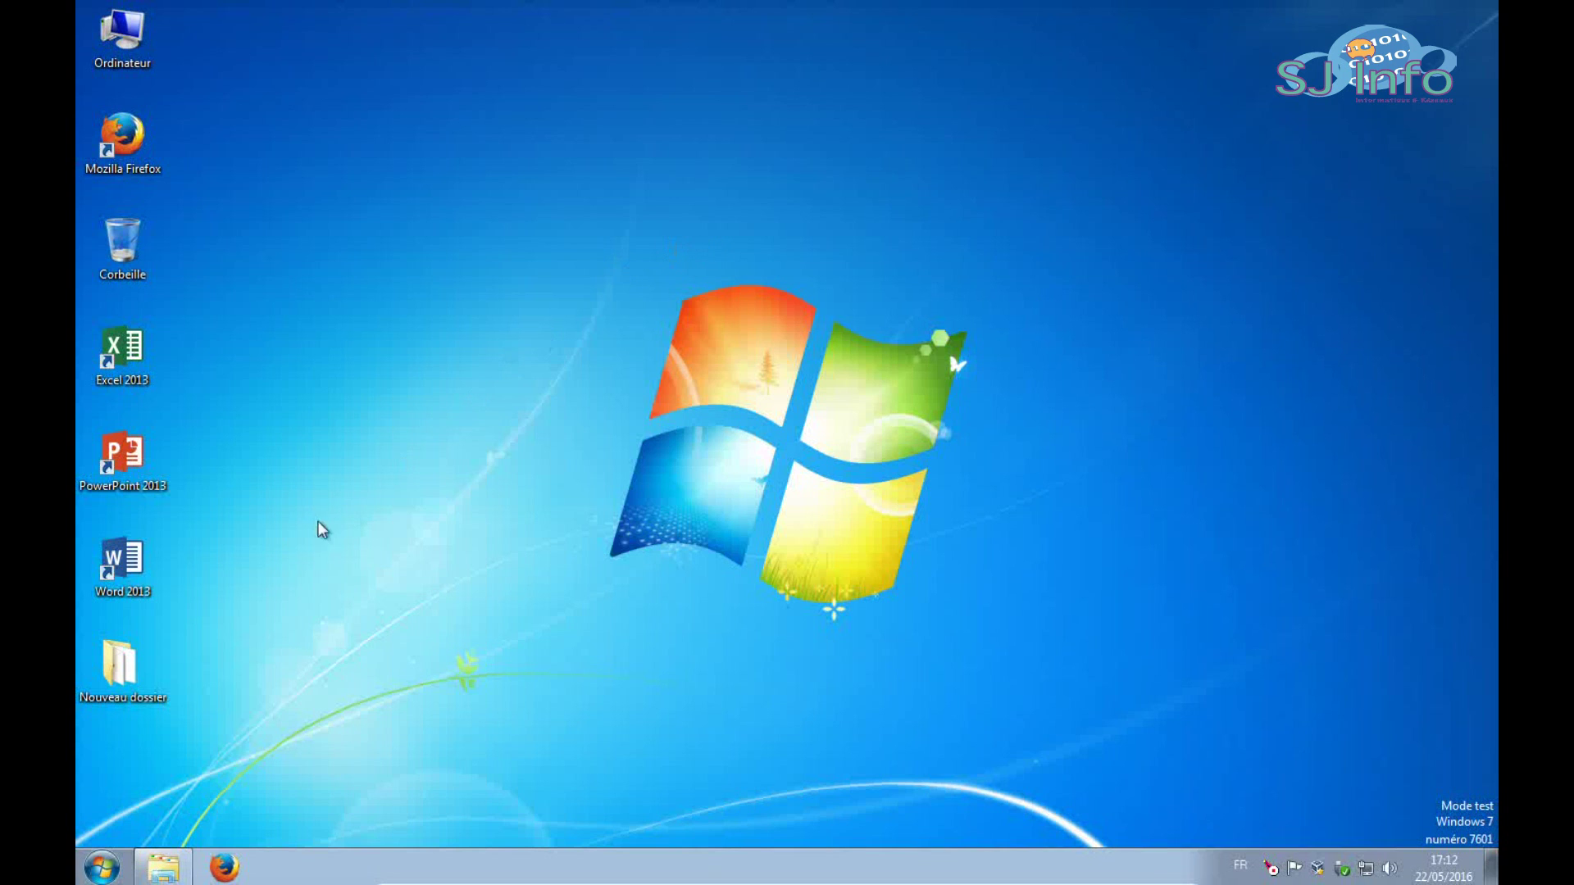
Start Word, write "Ceci est un test !!" in a blank document, and close the document without saving it
{"action": "double_click", "coordinate": [150, 555]}
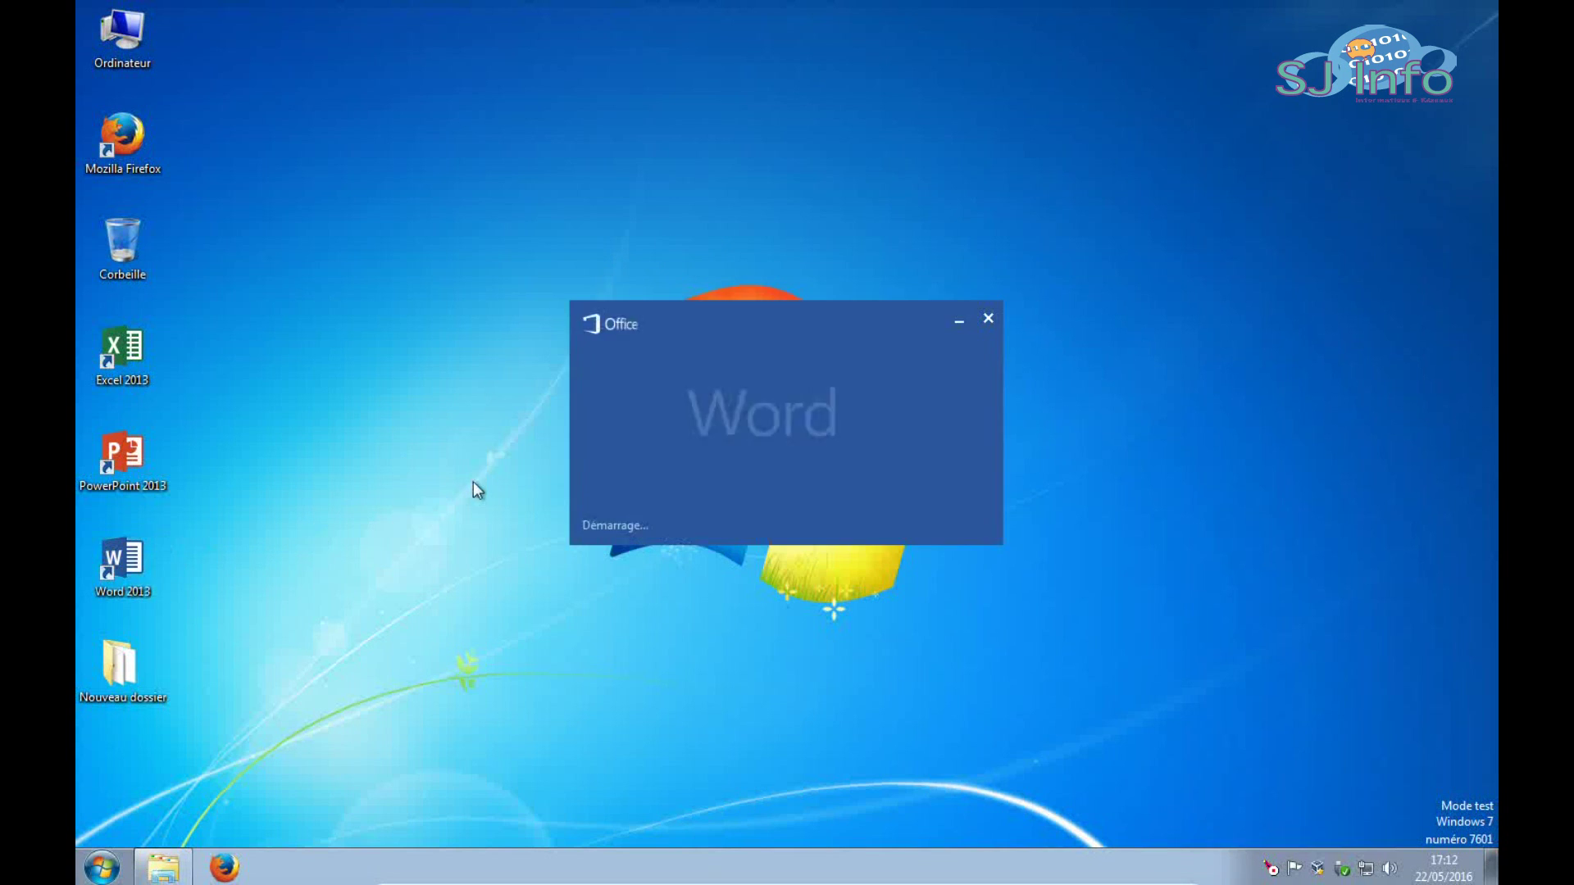
{"action": "left_click", "coordinate": [544, 218]}
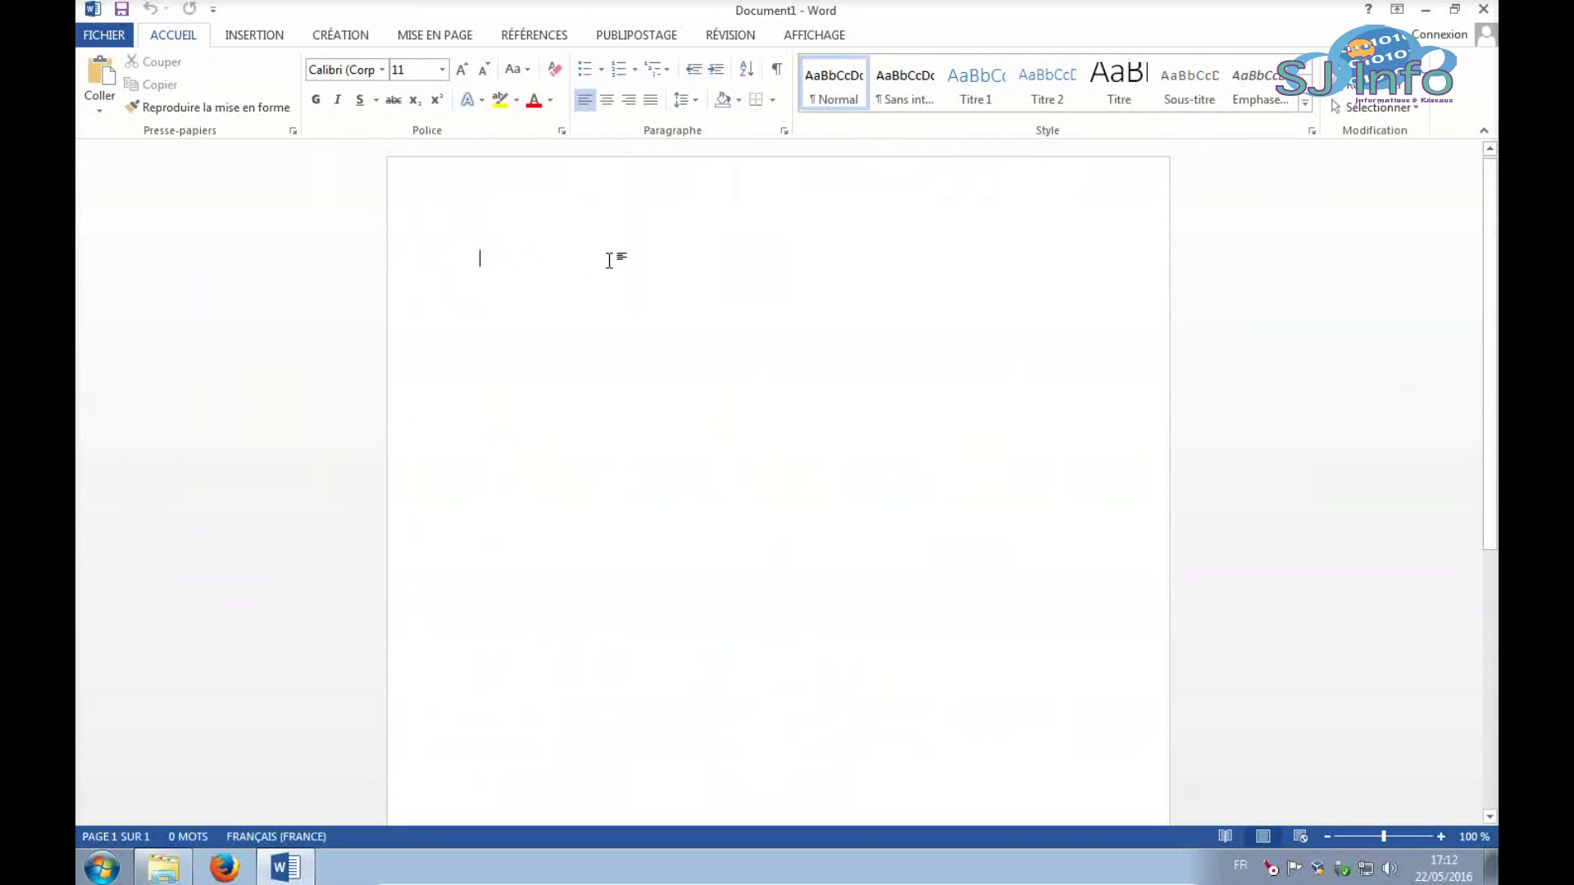
{"action": "type", "text": "Ceci"}
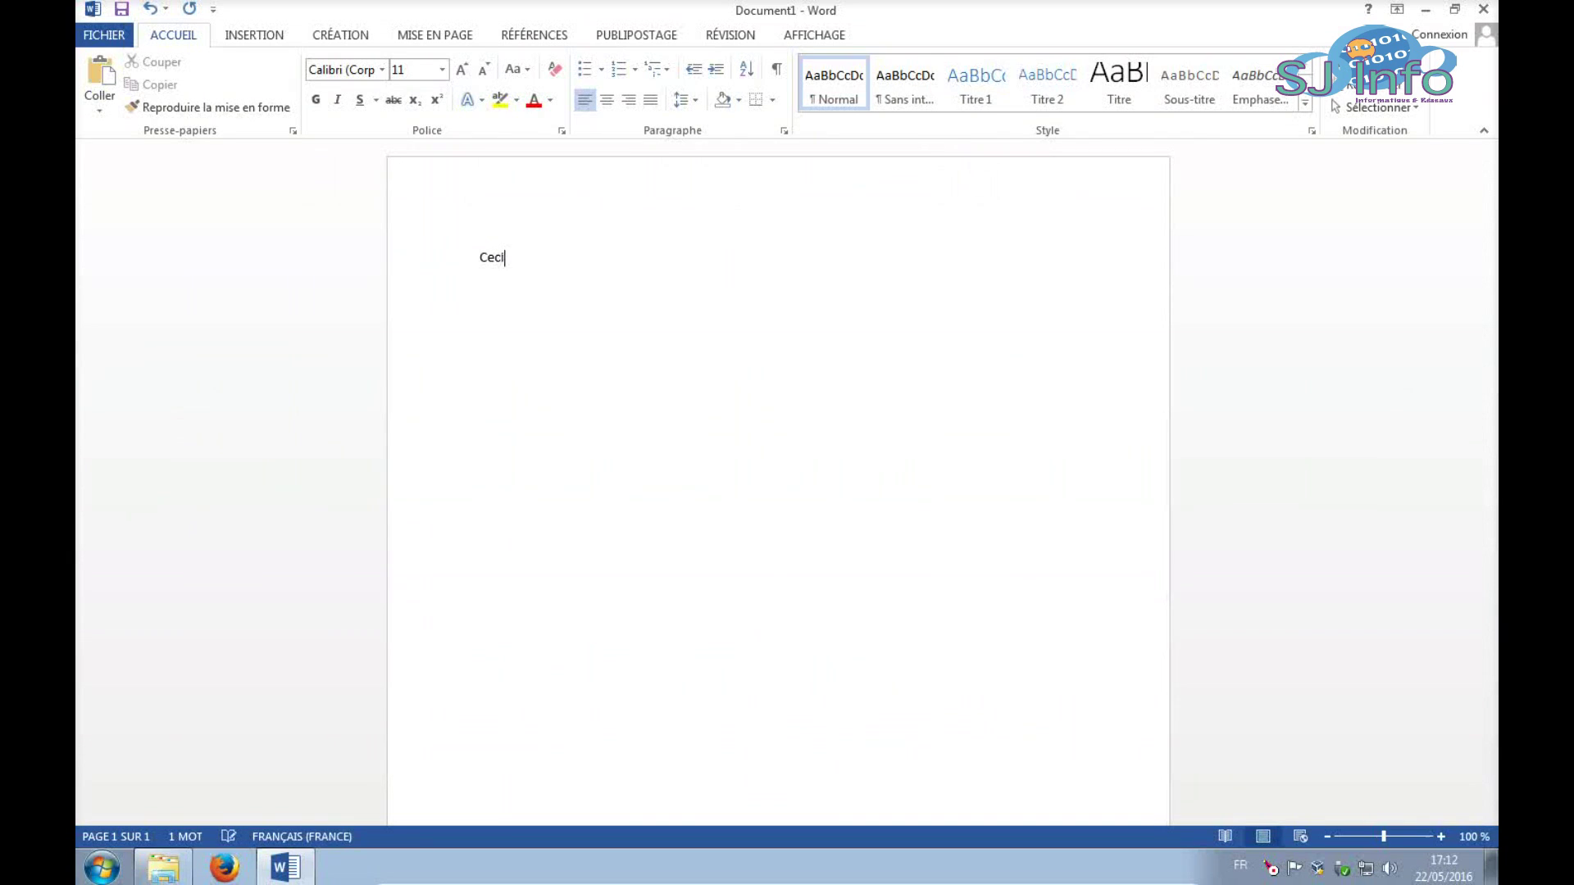
{"action": "type", "text": " est un test !!"}
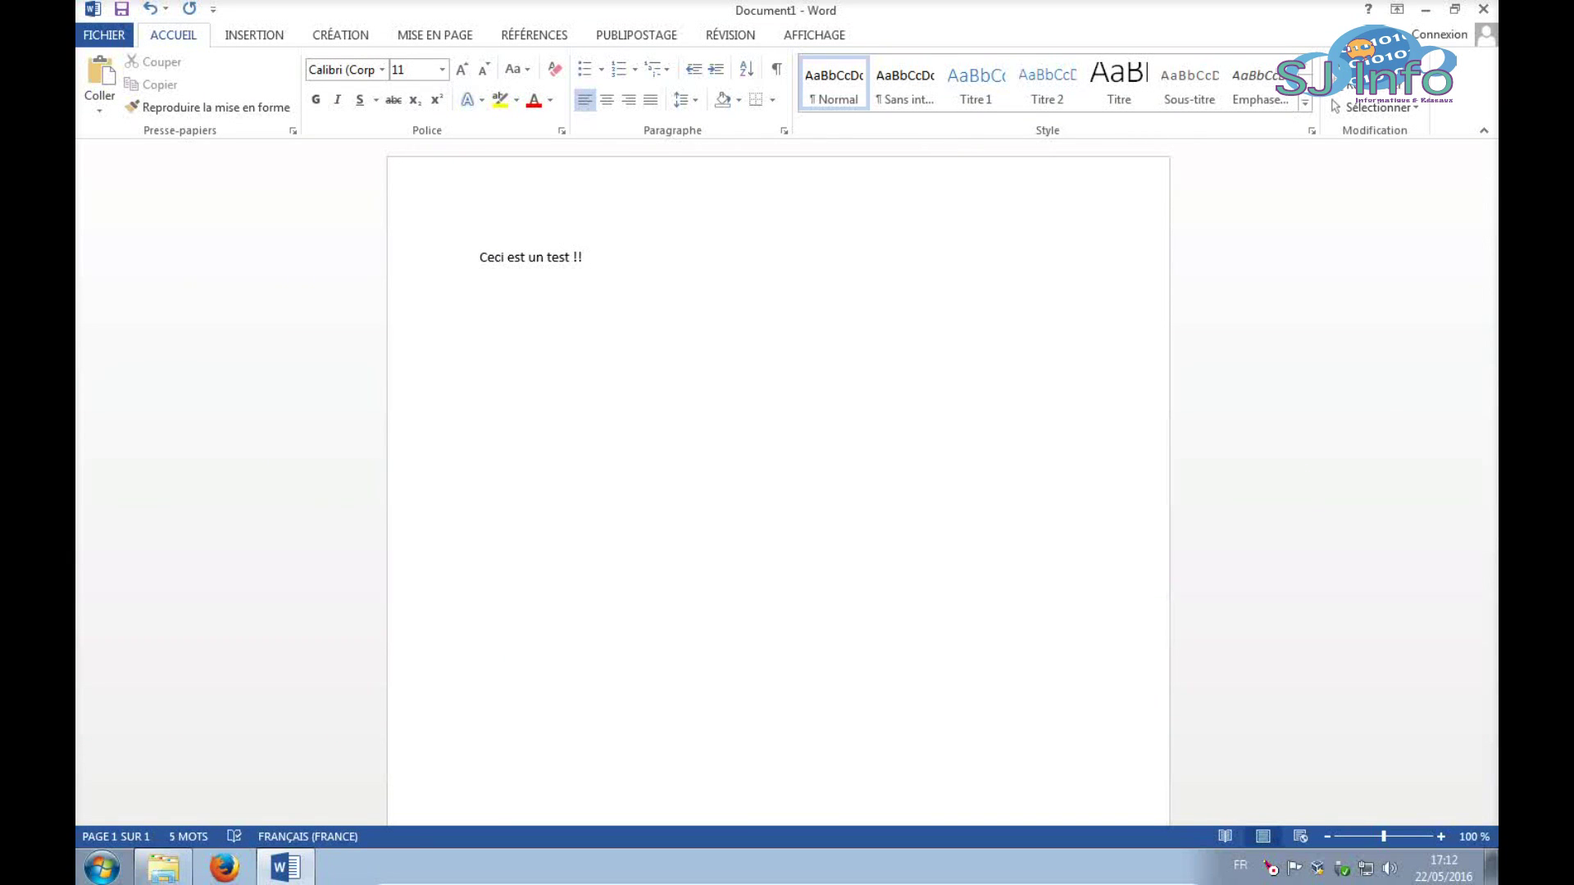
{"action": "left_click", "coordinate": [1485, 11]}
{"action": "left_click", "coordinate": [792, 471]}
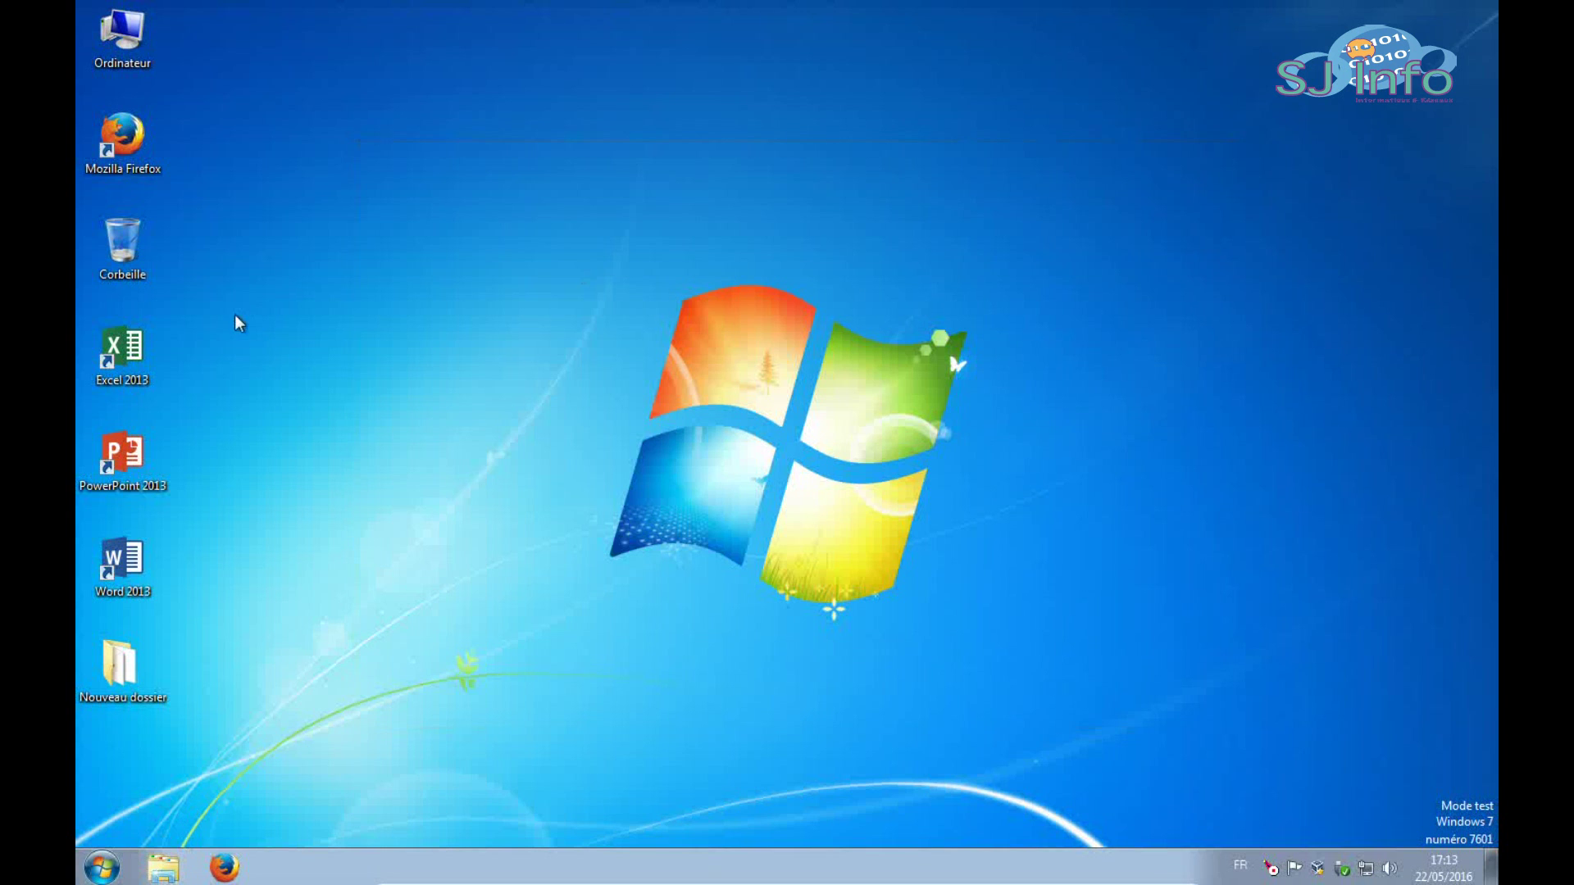
Browse the computer's Disque local (C:) to Utilisateurs and open the current user's profile folder
{"action": "double_click", "coordinate": [122, 37]}
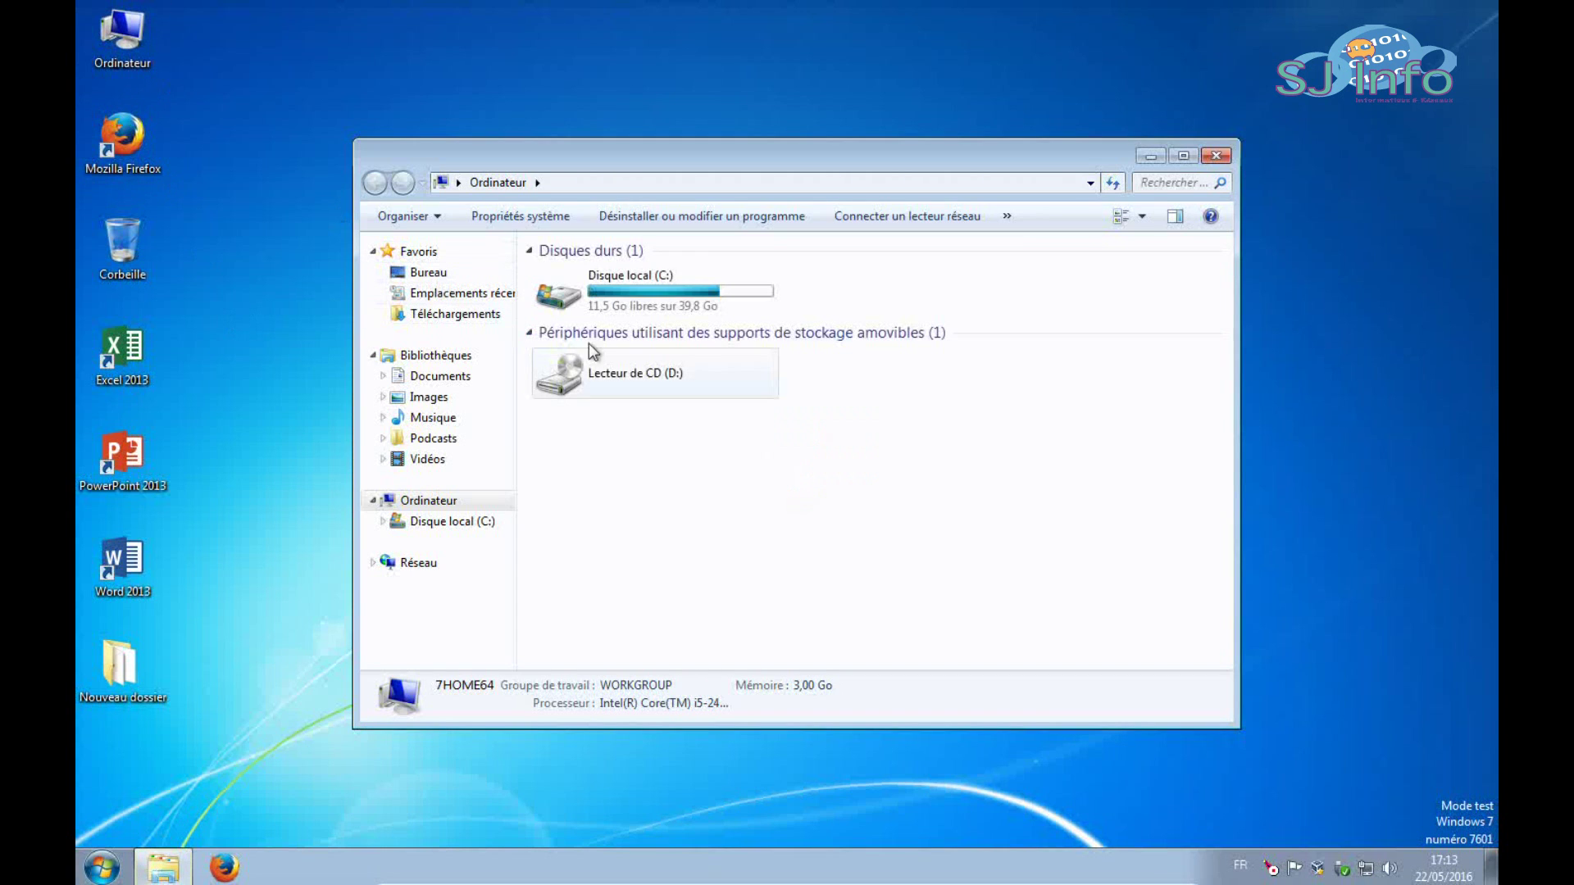
{"action": "left_click", "coordinate": [601, 310]}
{"action": "double_click", "coordinate": [600, 311]}
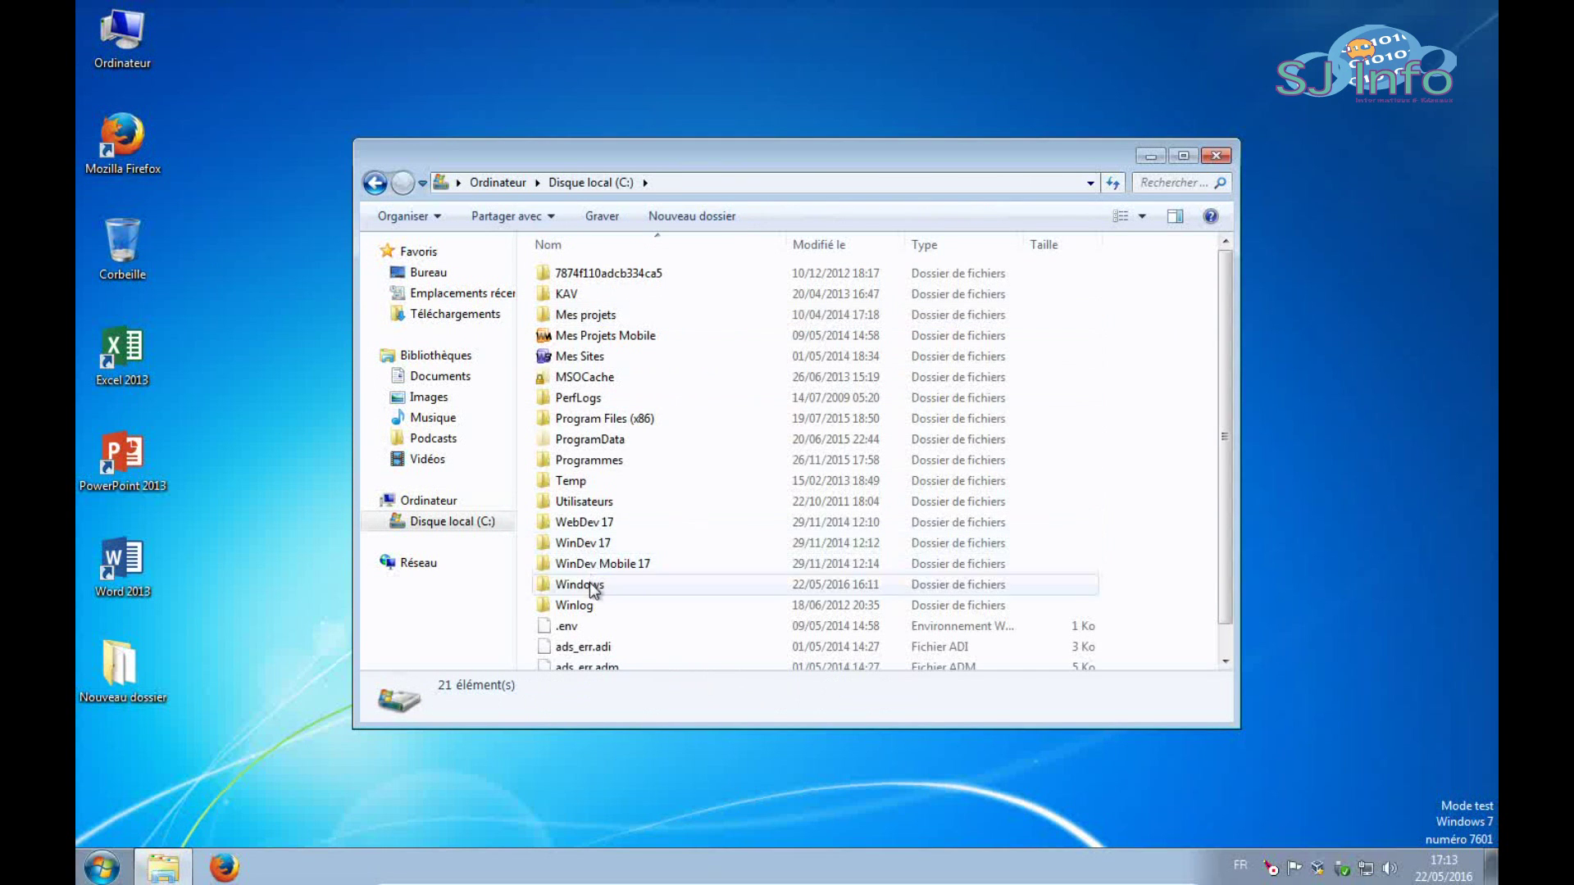
{"action": "double_click", "coordinate": [585, 501]}
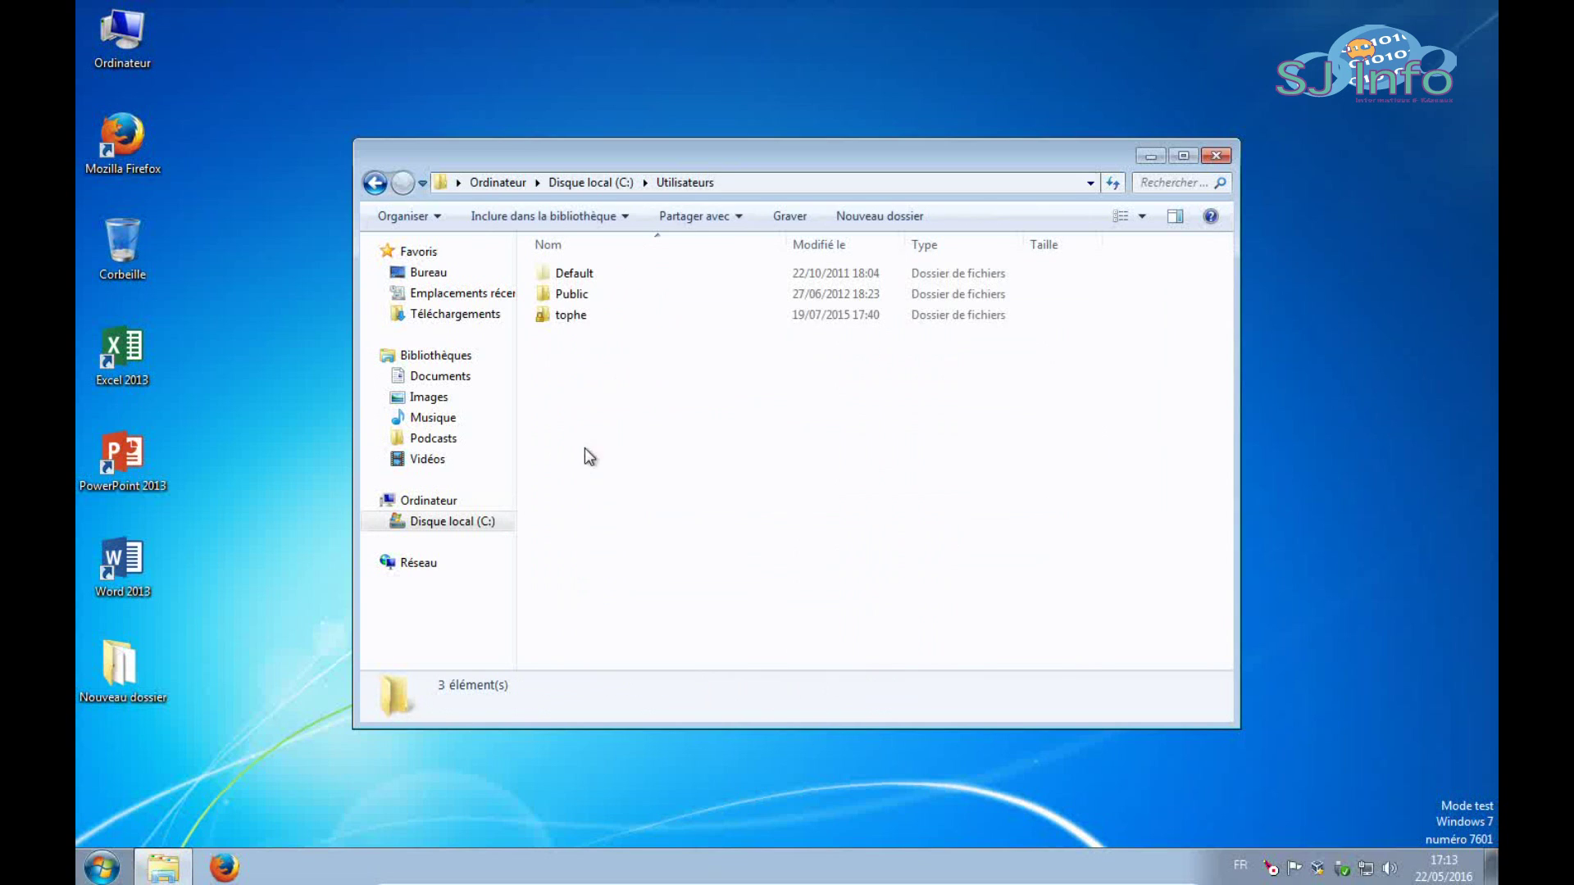
{"action": "left_click", "coordinate": [571, 316]}
{"action": "double_click", "coordinate": [571, 315]}
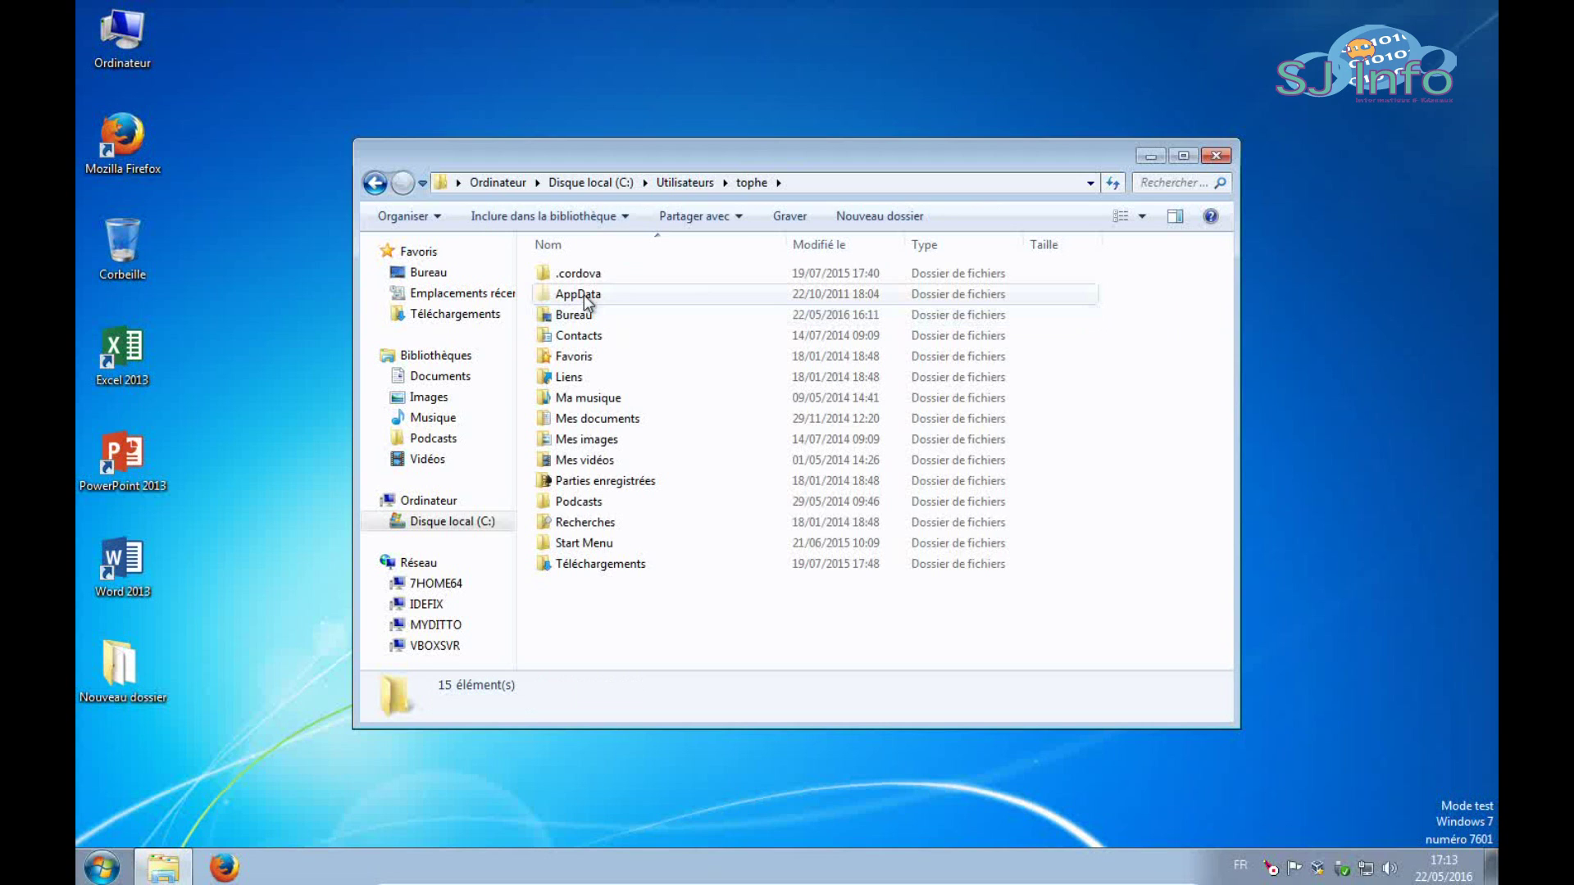
From the profile folder, open AppData\Local\Microsoft\Office\UnsavedFiles to look for the unsaved document
{"action": "double_click", "coordinate": [583, 293]}
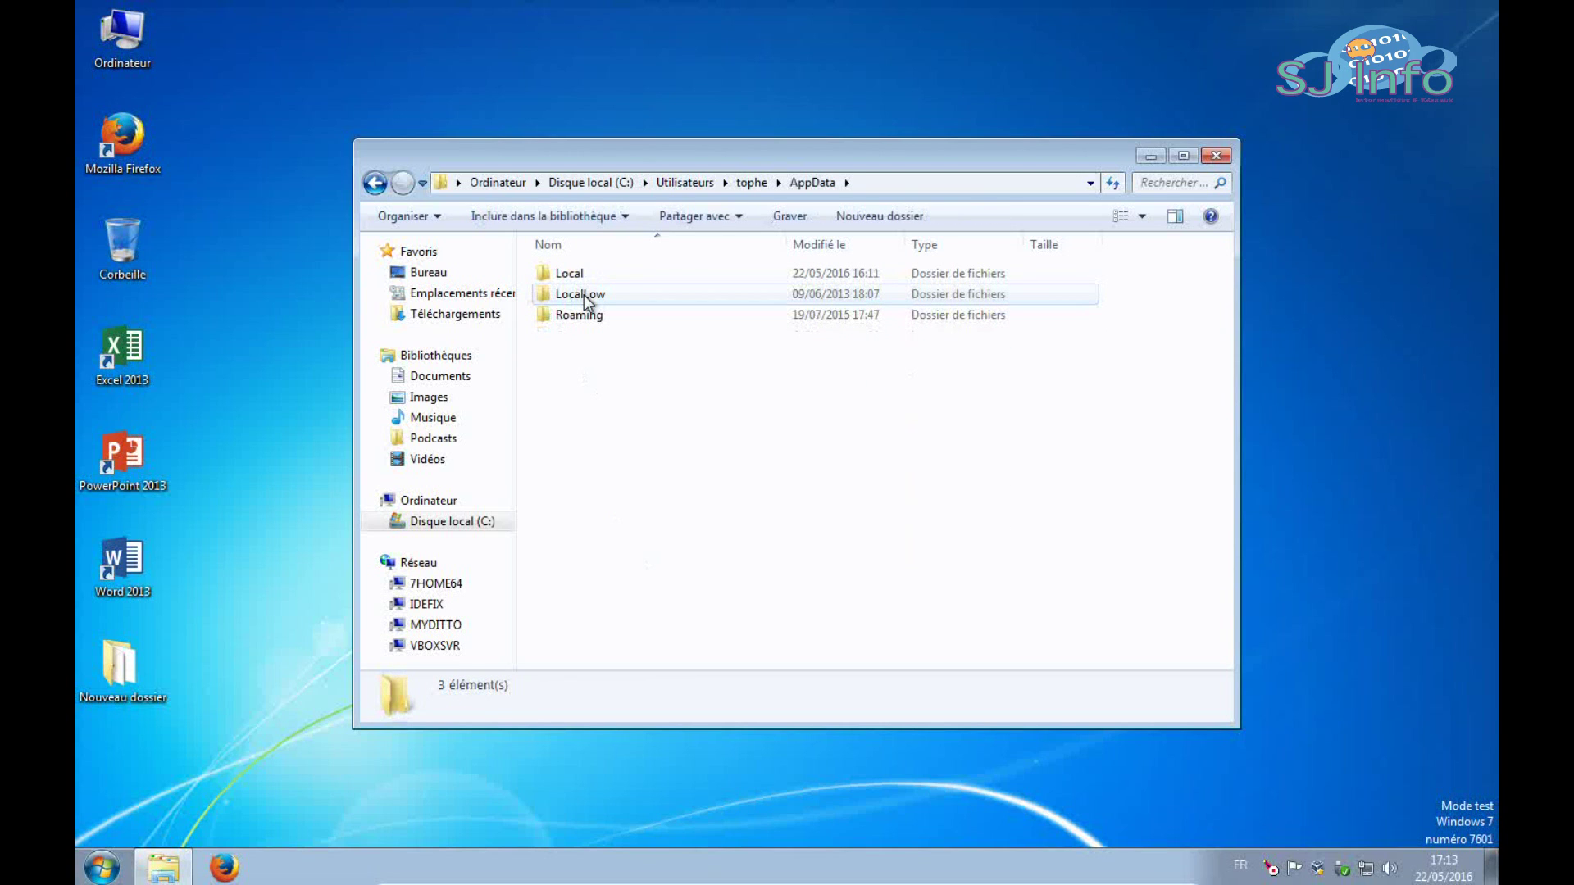
{"action": "double_click", "coordinate": [572, 274]}
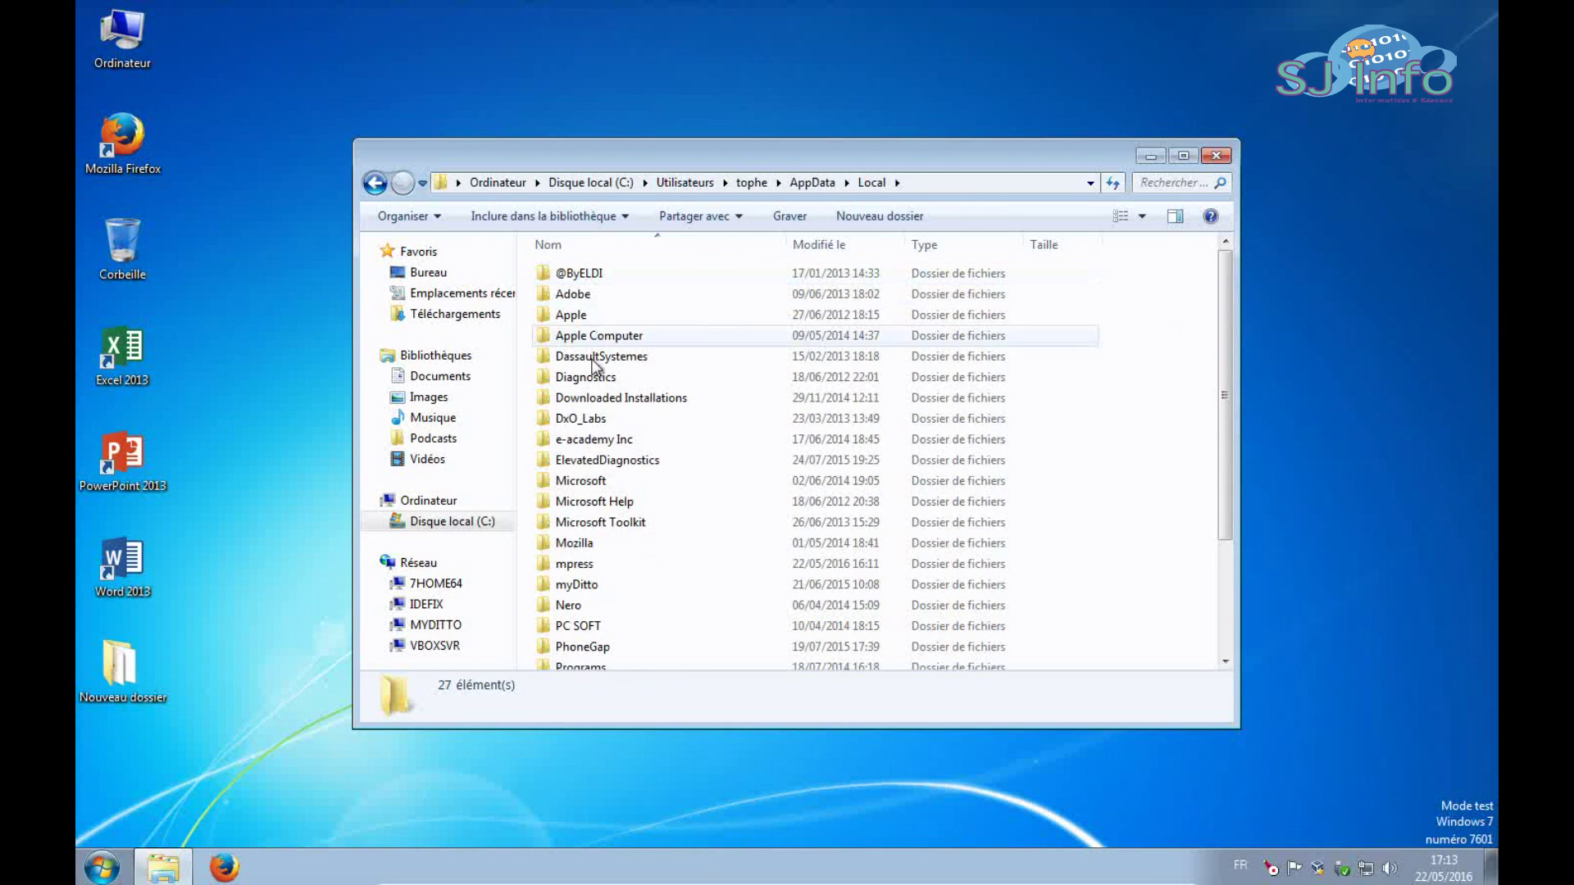
{"action": "double_click", "coordinate": [599, 483]}
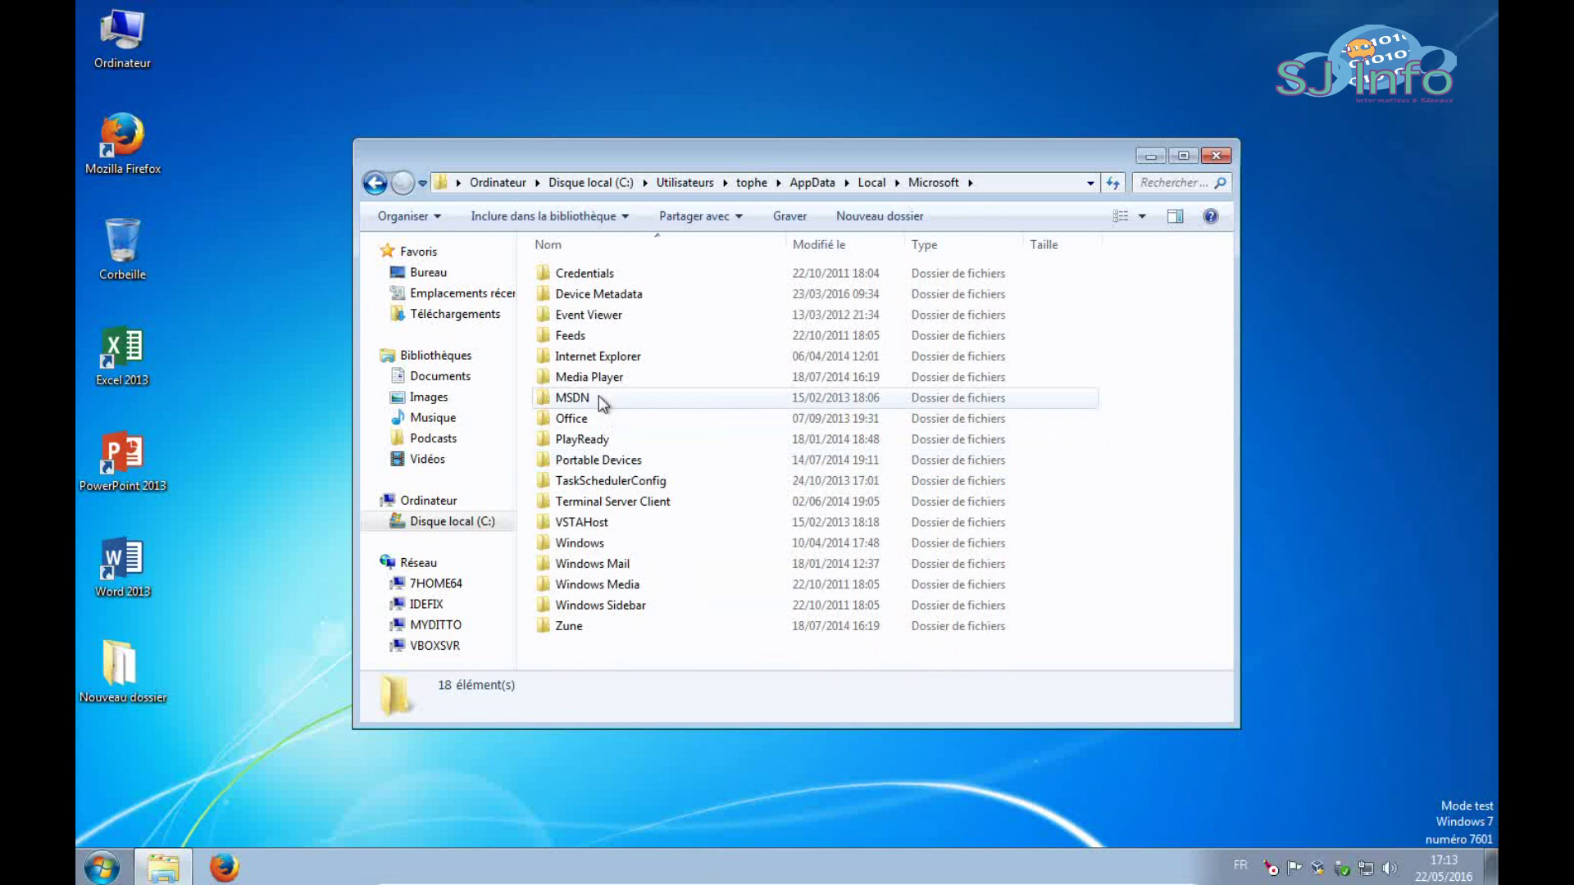
{"action": "double_click", "coordinate": [593, 415]}
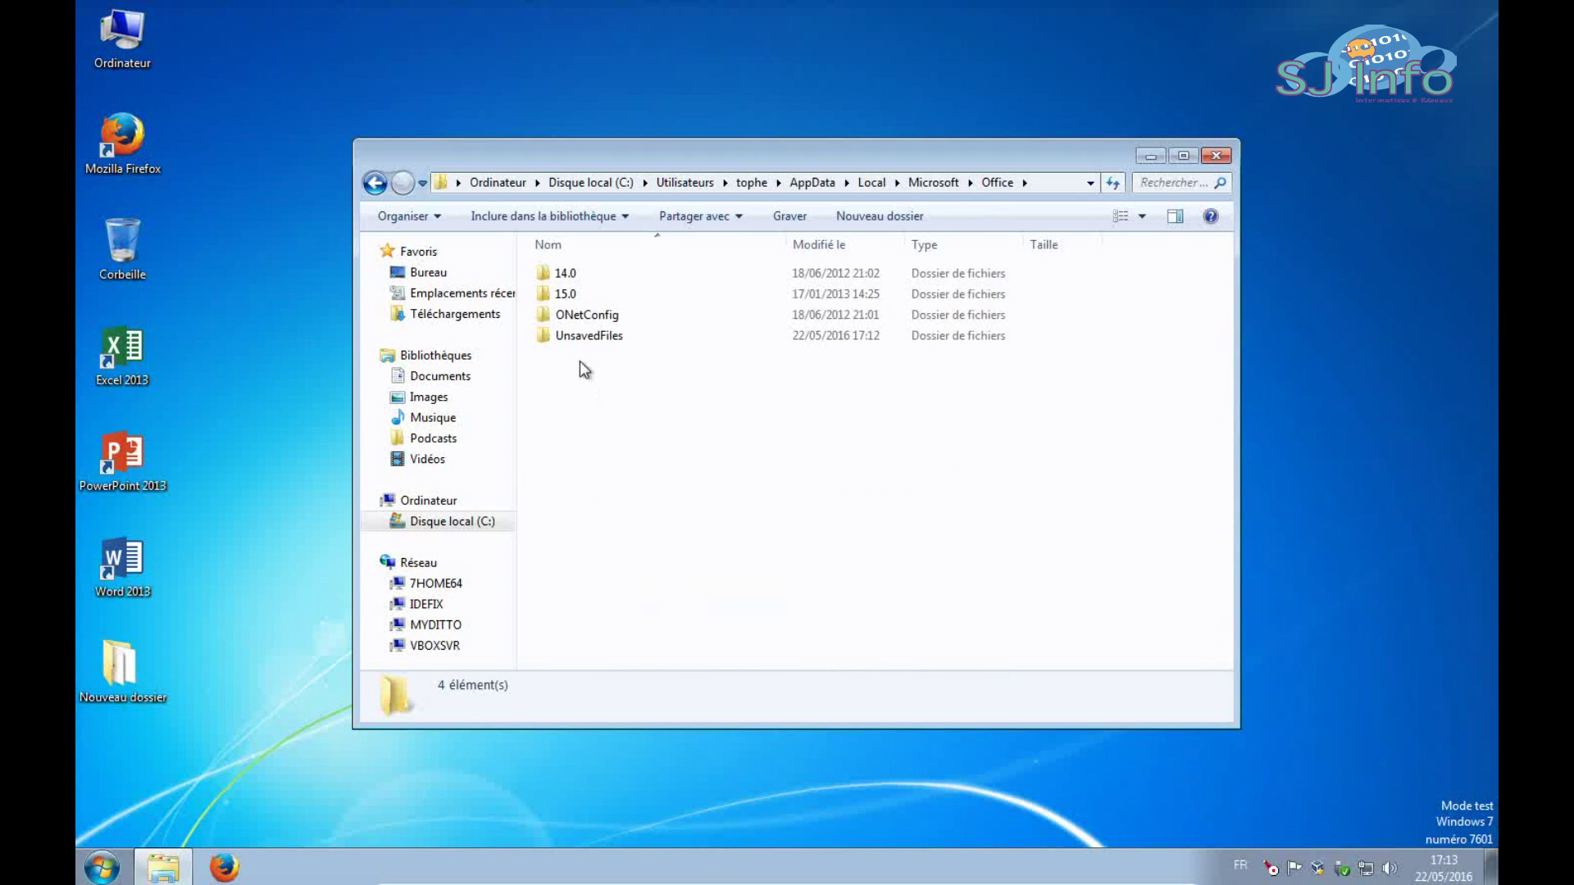
{"action": "left_click", "coordinate": [579, 338]}
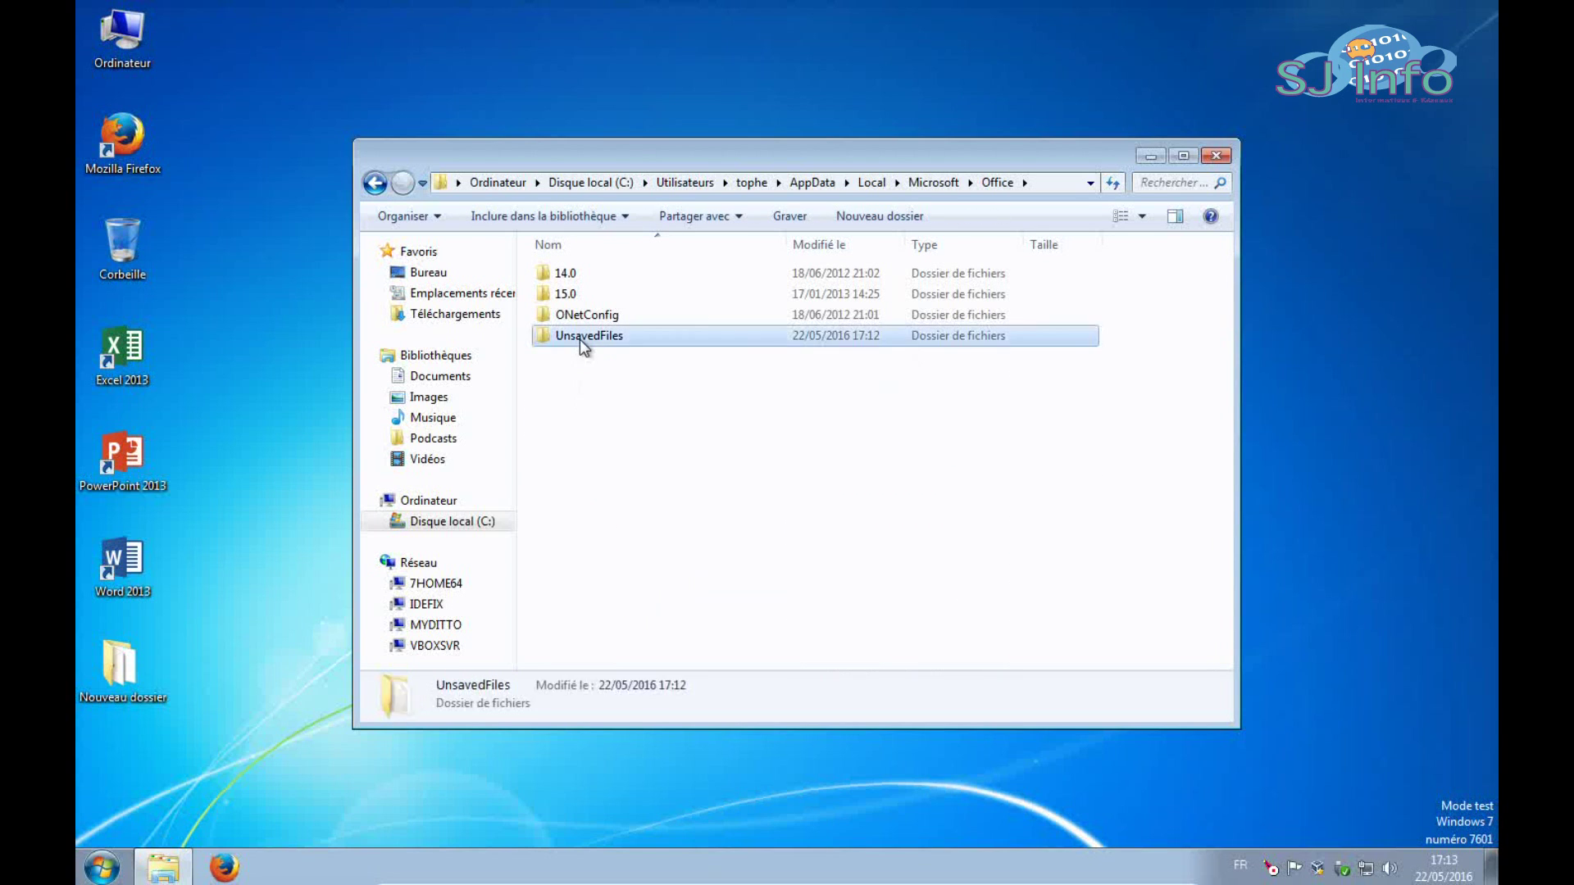
{"action": "double_click", "coordinate": [577, 341]}
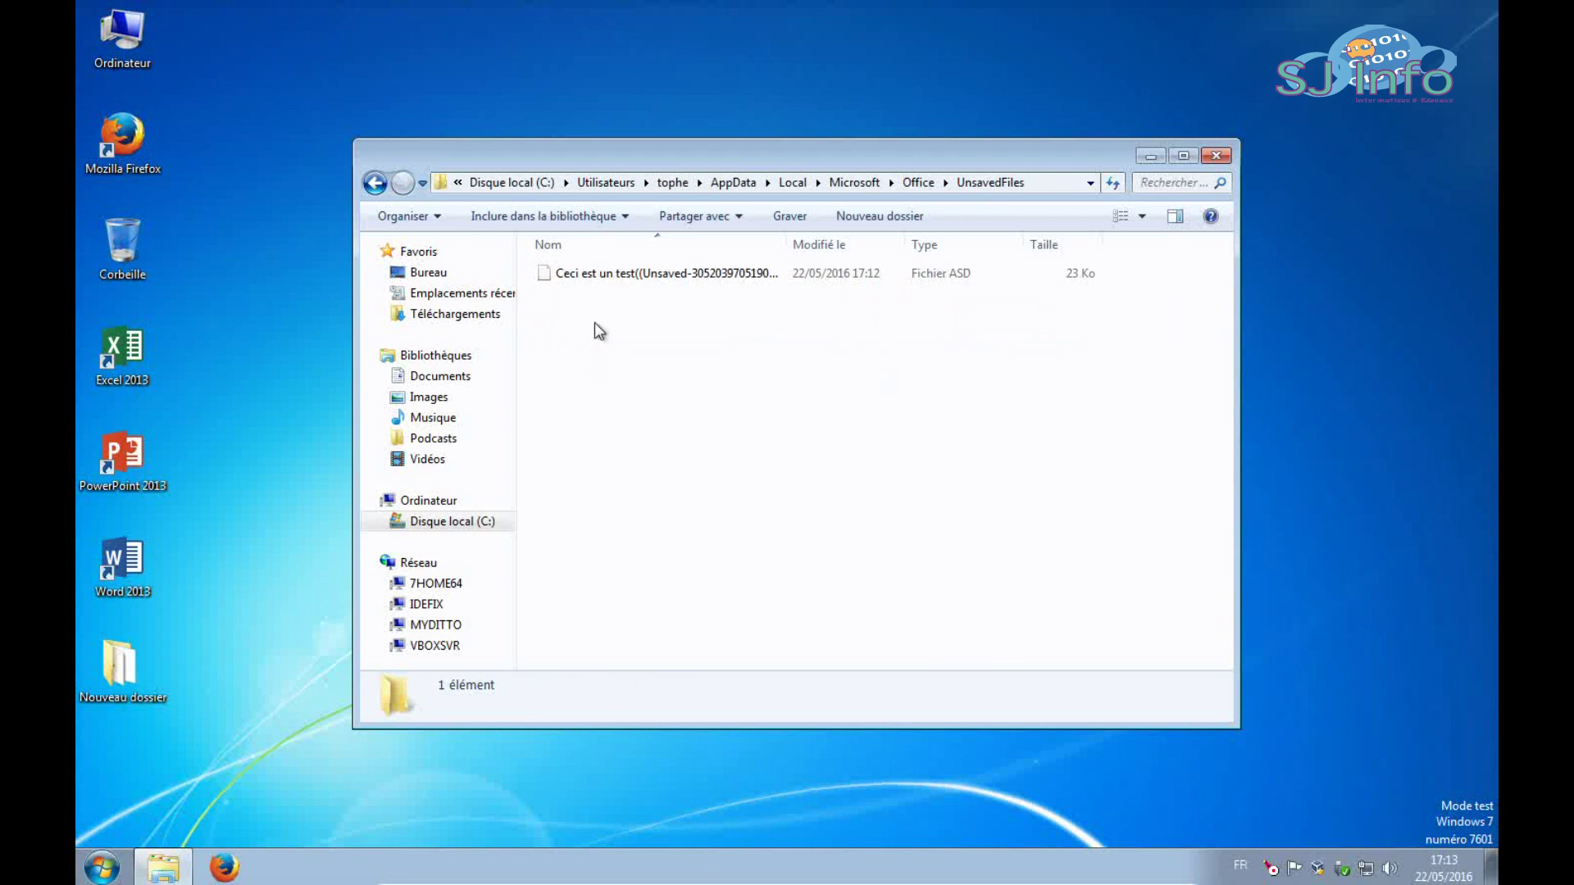
Widen the Nom column to read the full name of the "Ceci est un test" unsaved file
{"action": "left_click", "coordinate": [603, 274]}
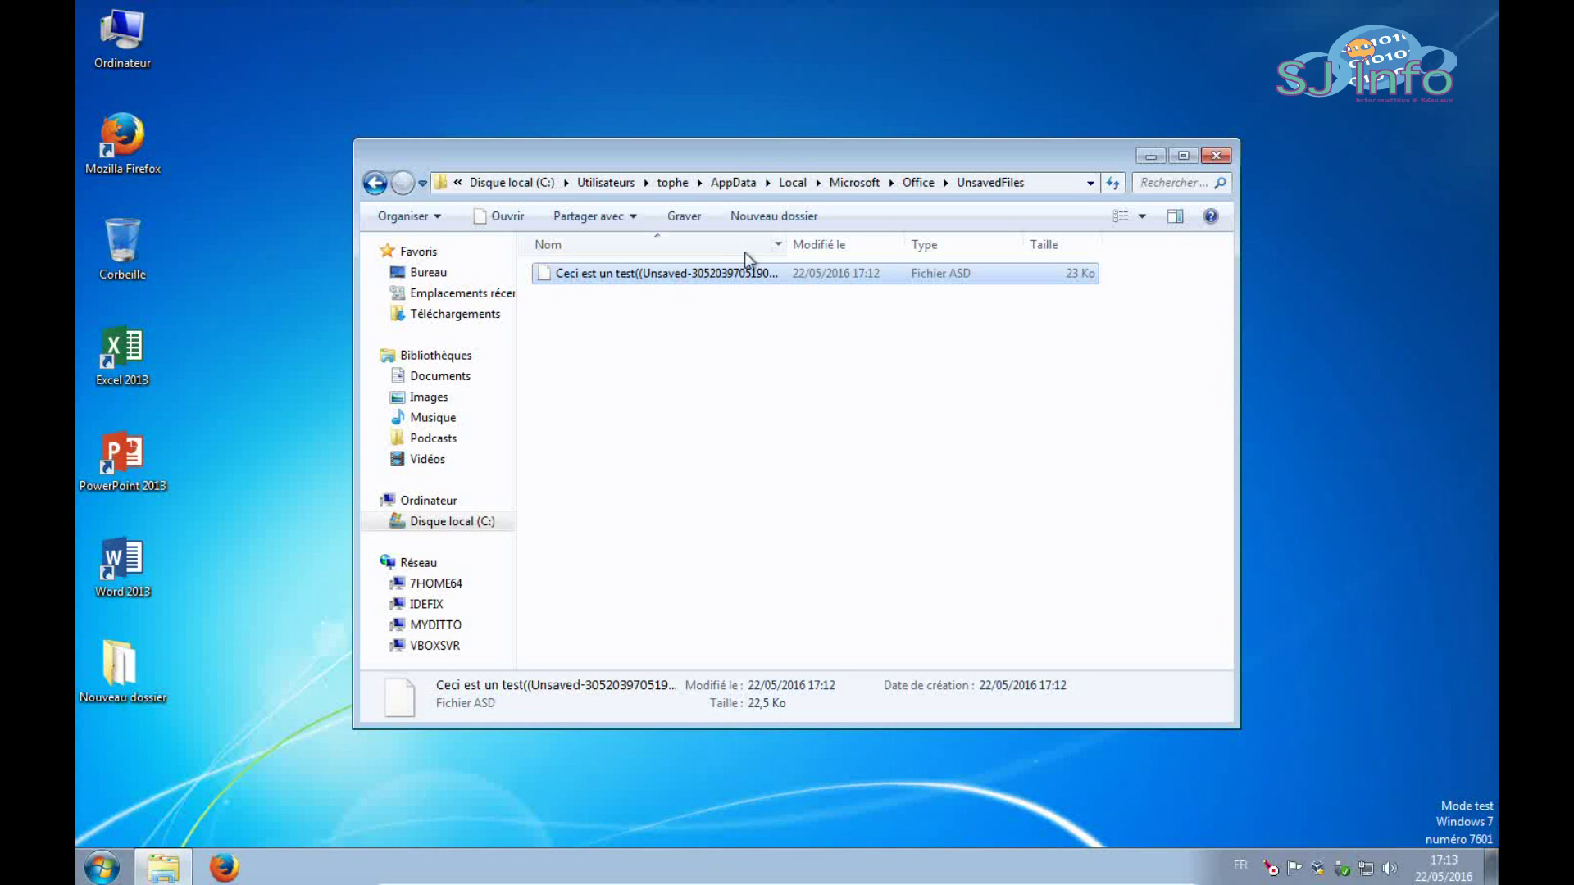
{"action": "left_click_drag", "start_coordinate": [791, 245], "coordinate": [854, 245]}
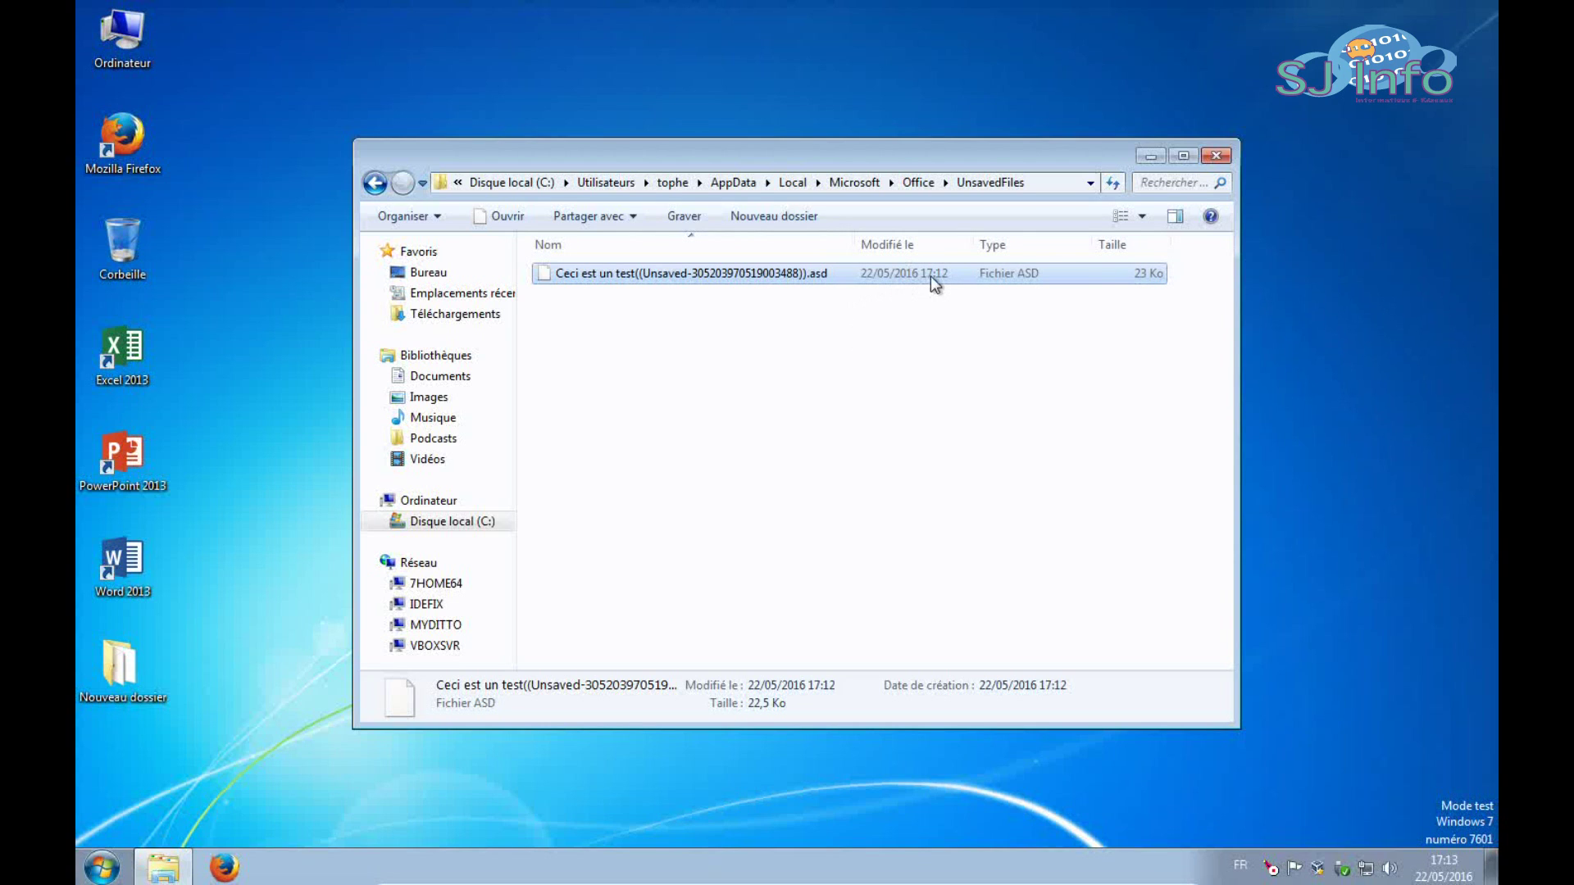
{"action": "left_click", "coordinate": [887, 312]}
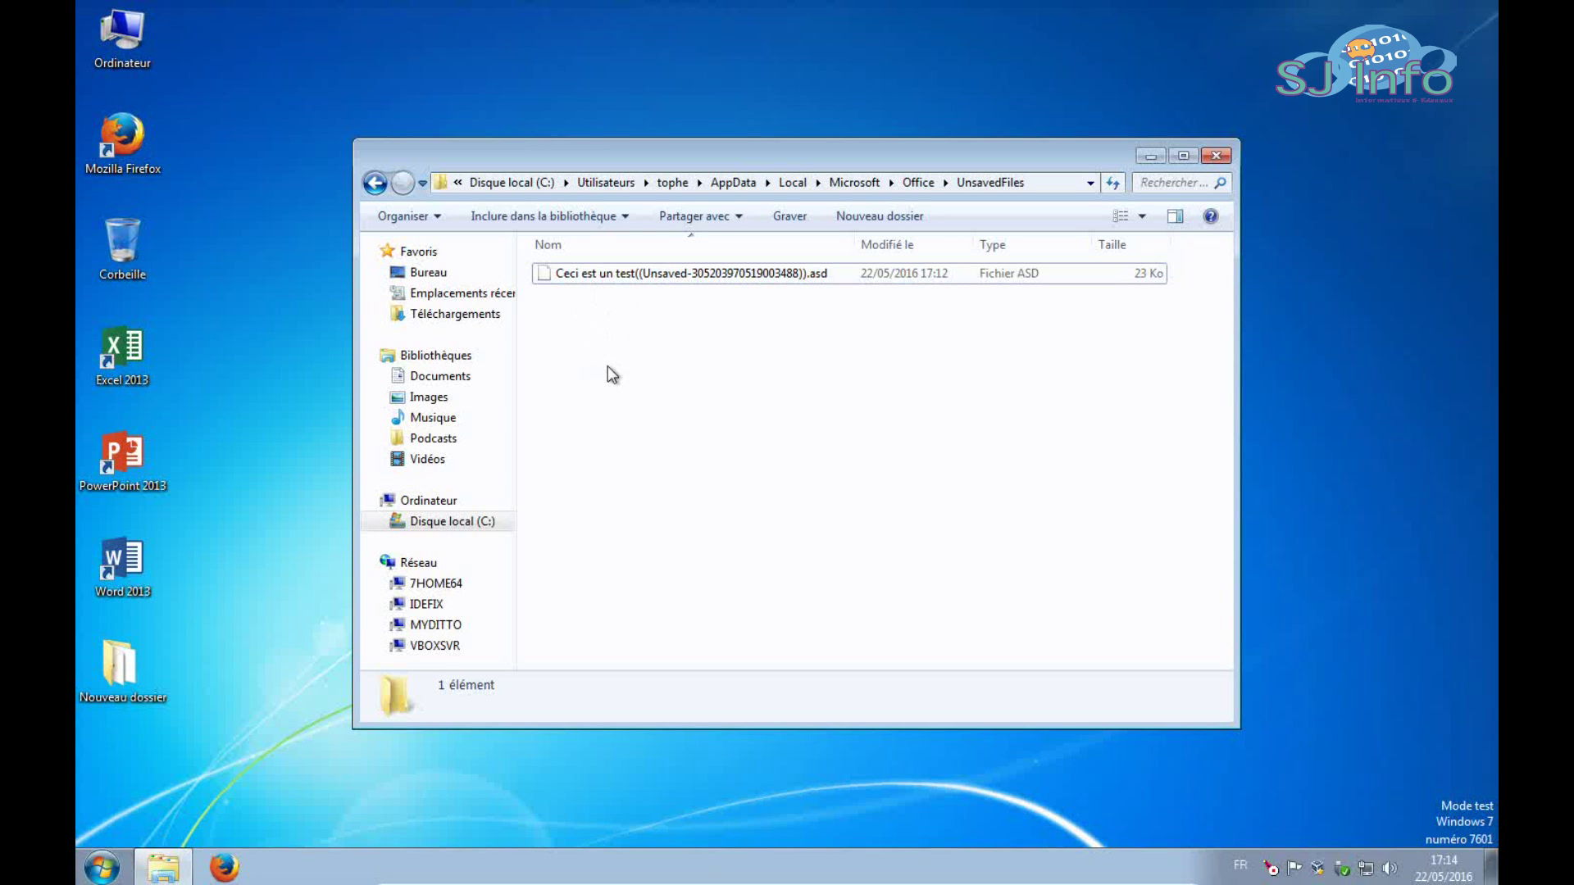
Switch to Word, create a blank document, and bring up the dialog for opening a file from the computer
{"action": "double_click", "coordinate": [131, 566]}
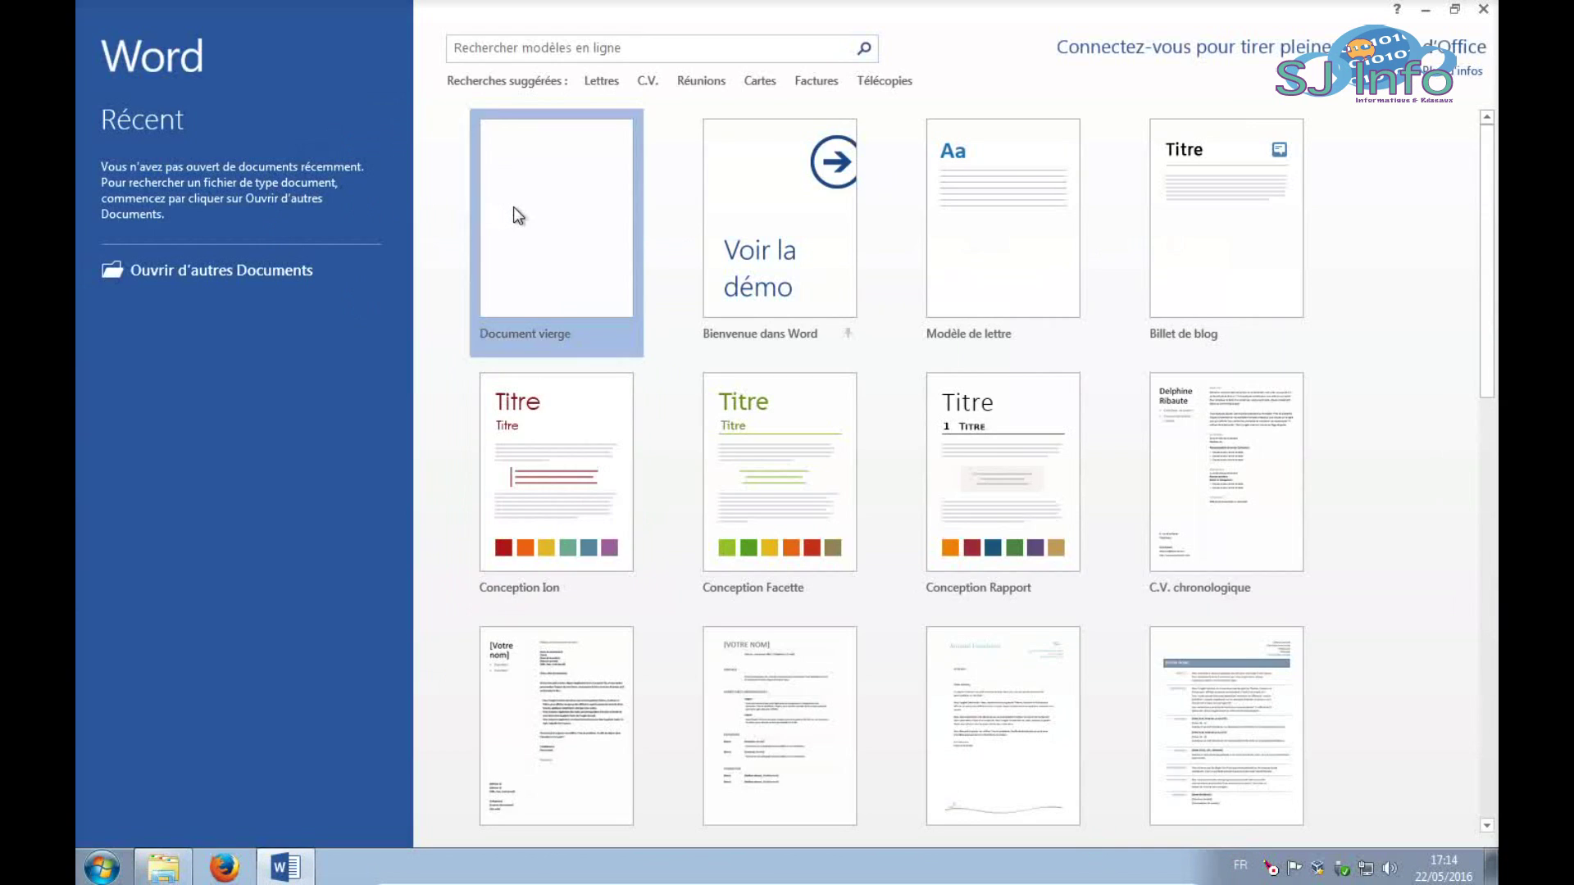
{"action": "left_click", "coordinate": [515, 212]}
{"action": "left_click", "coordinate": [104, 34]}
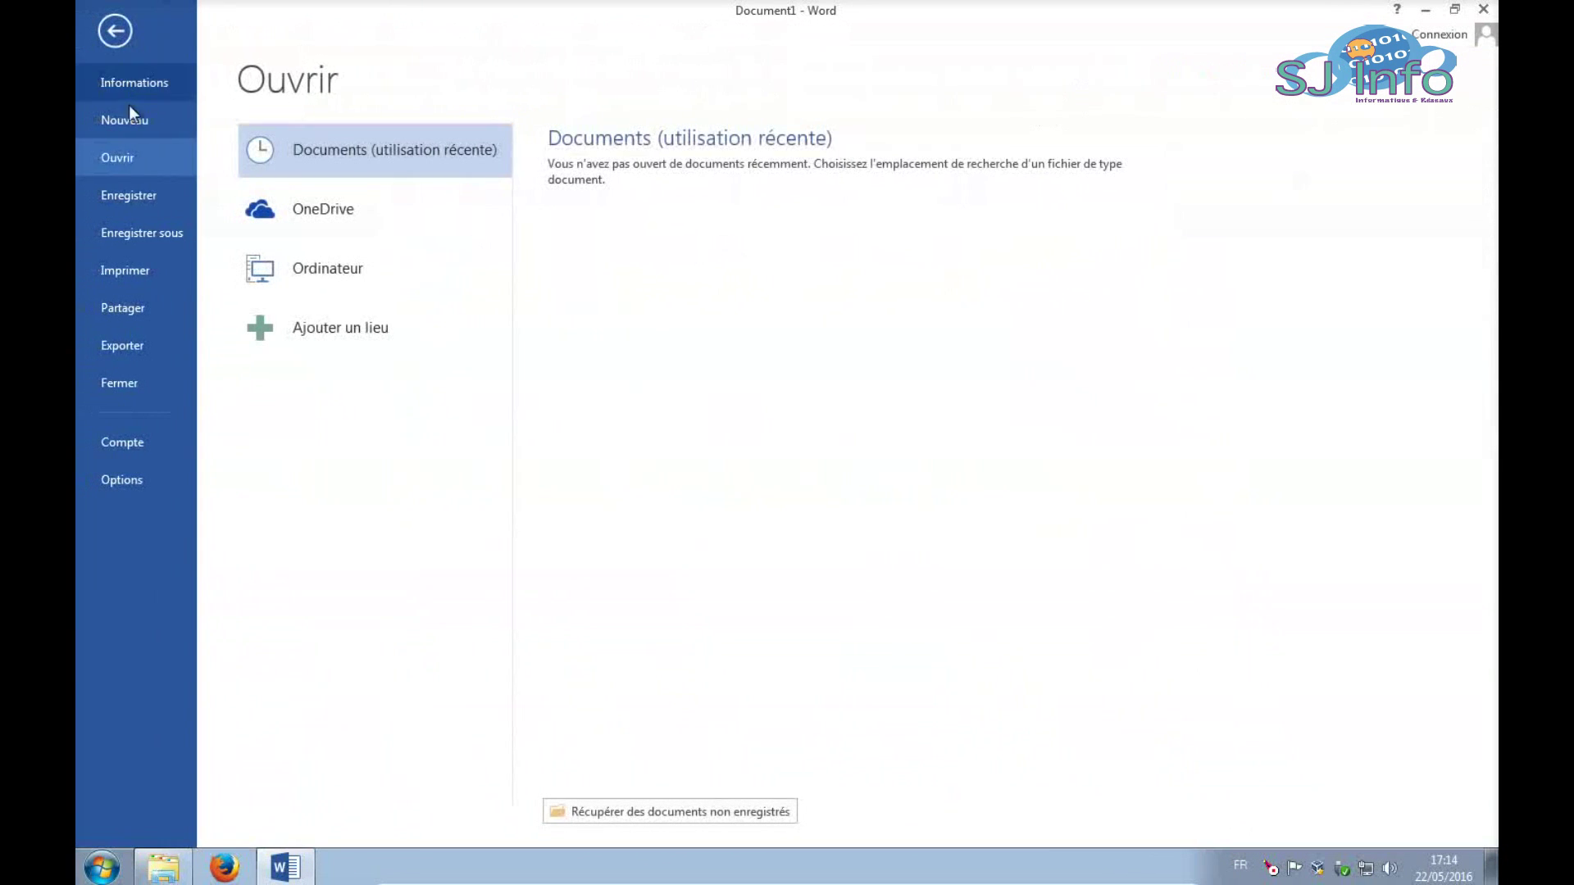
{"action": "left_click", "coordinate": [344, 270]}
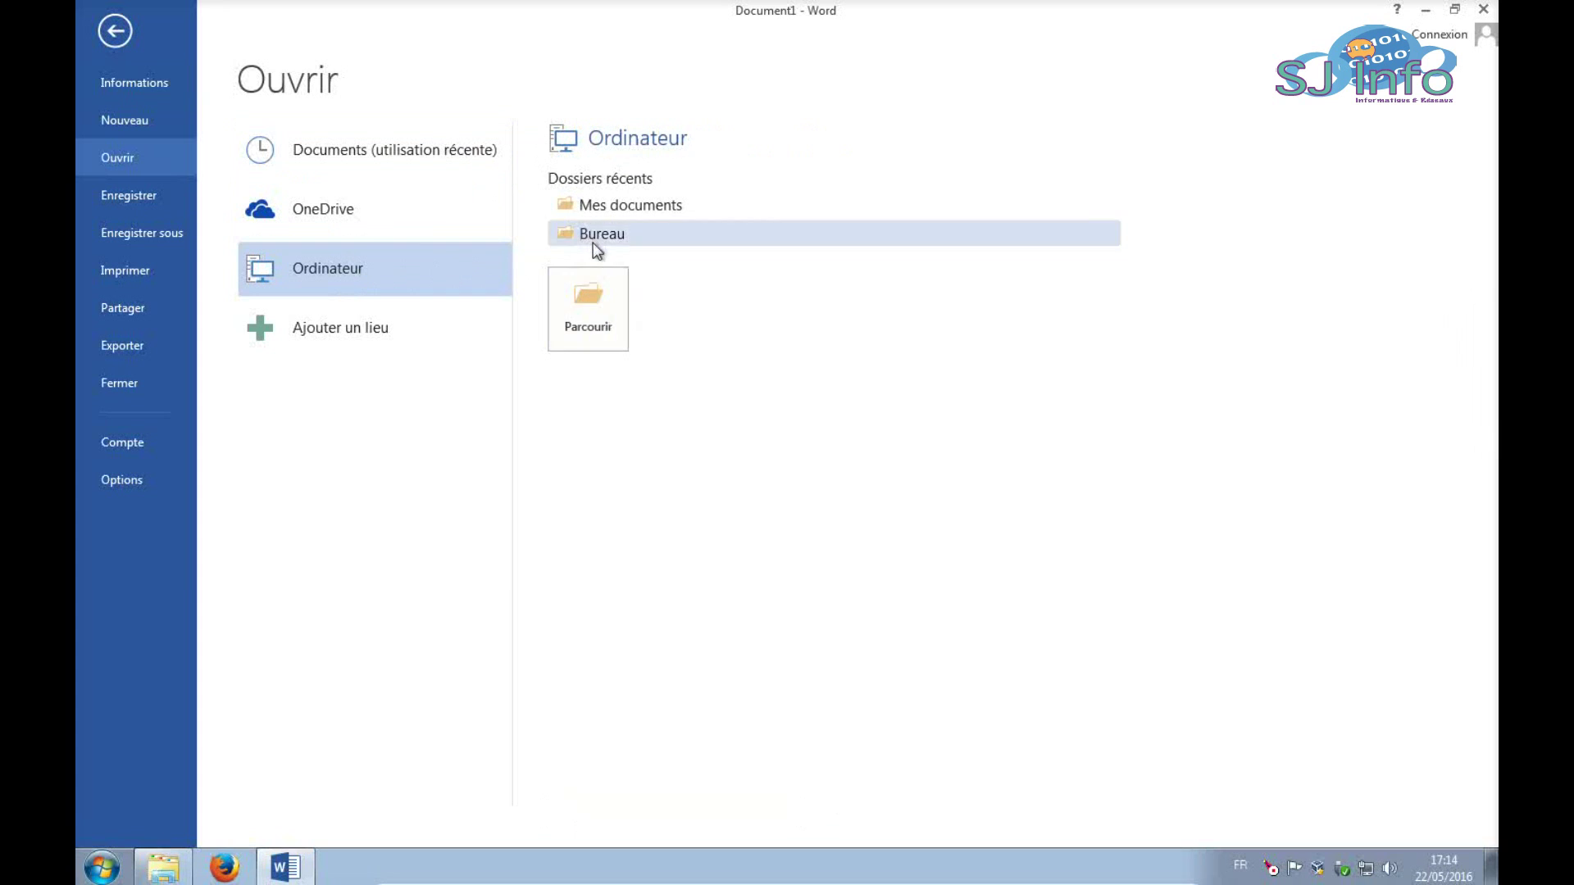
{"action": "left_click", "coordinate": [589, 301]}
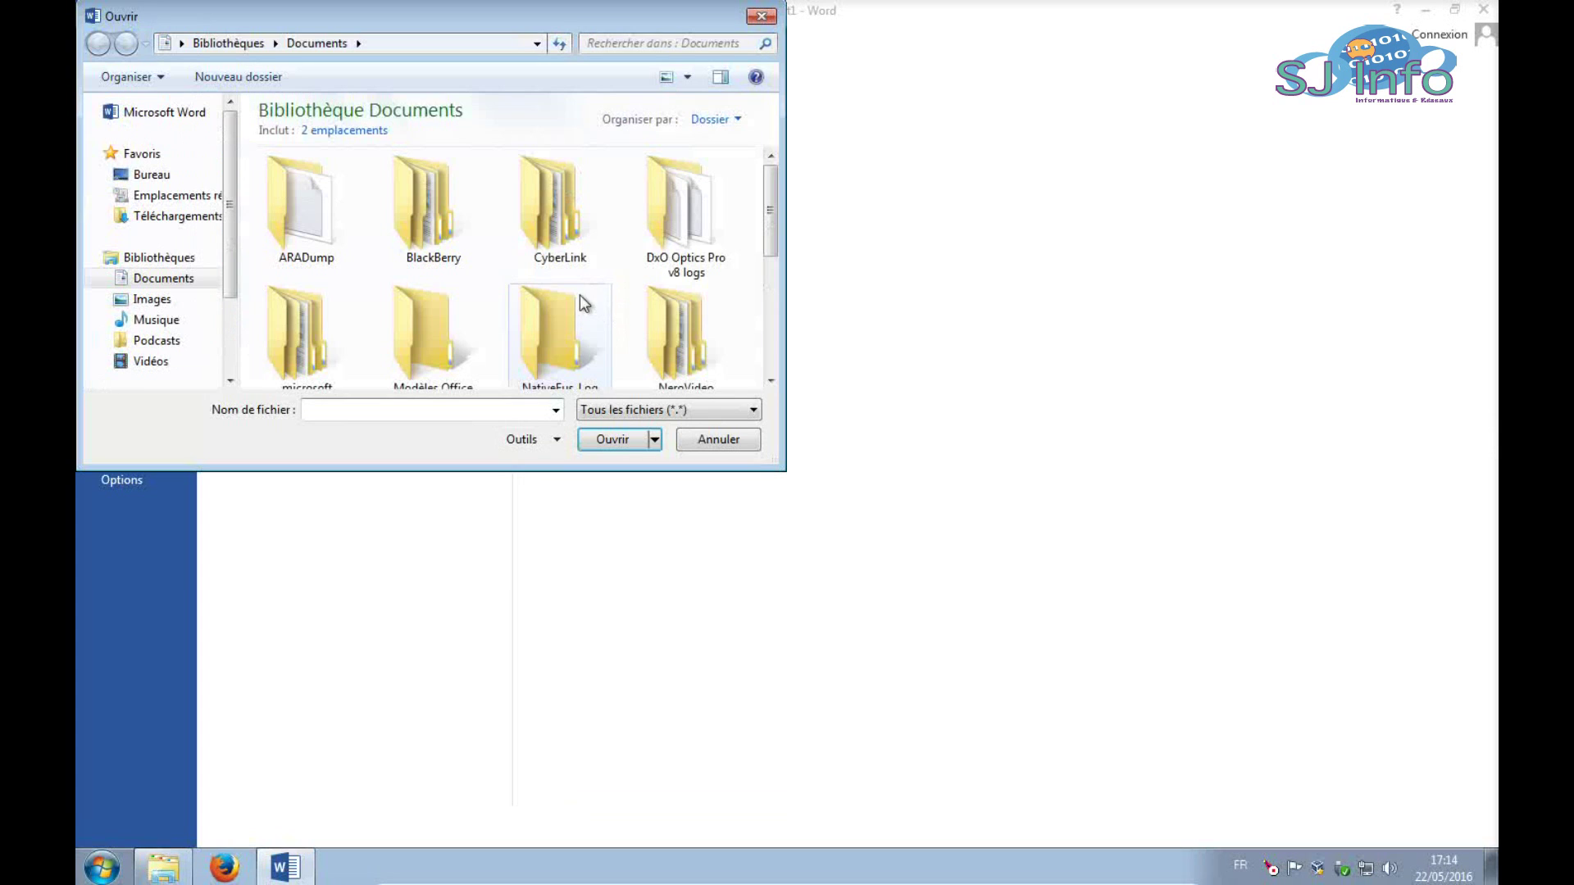
Browse from Disque local (C:) through the user's profile folder to AppData\Local\Microsoft\Office\UnsavedFiles
{"action": "left_click_drag", "start_coordinate": [230, 249], "coordinate": [239, 318]}
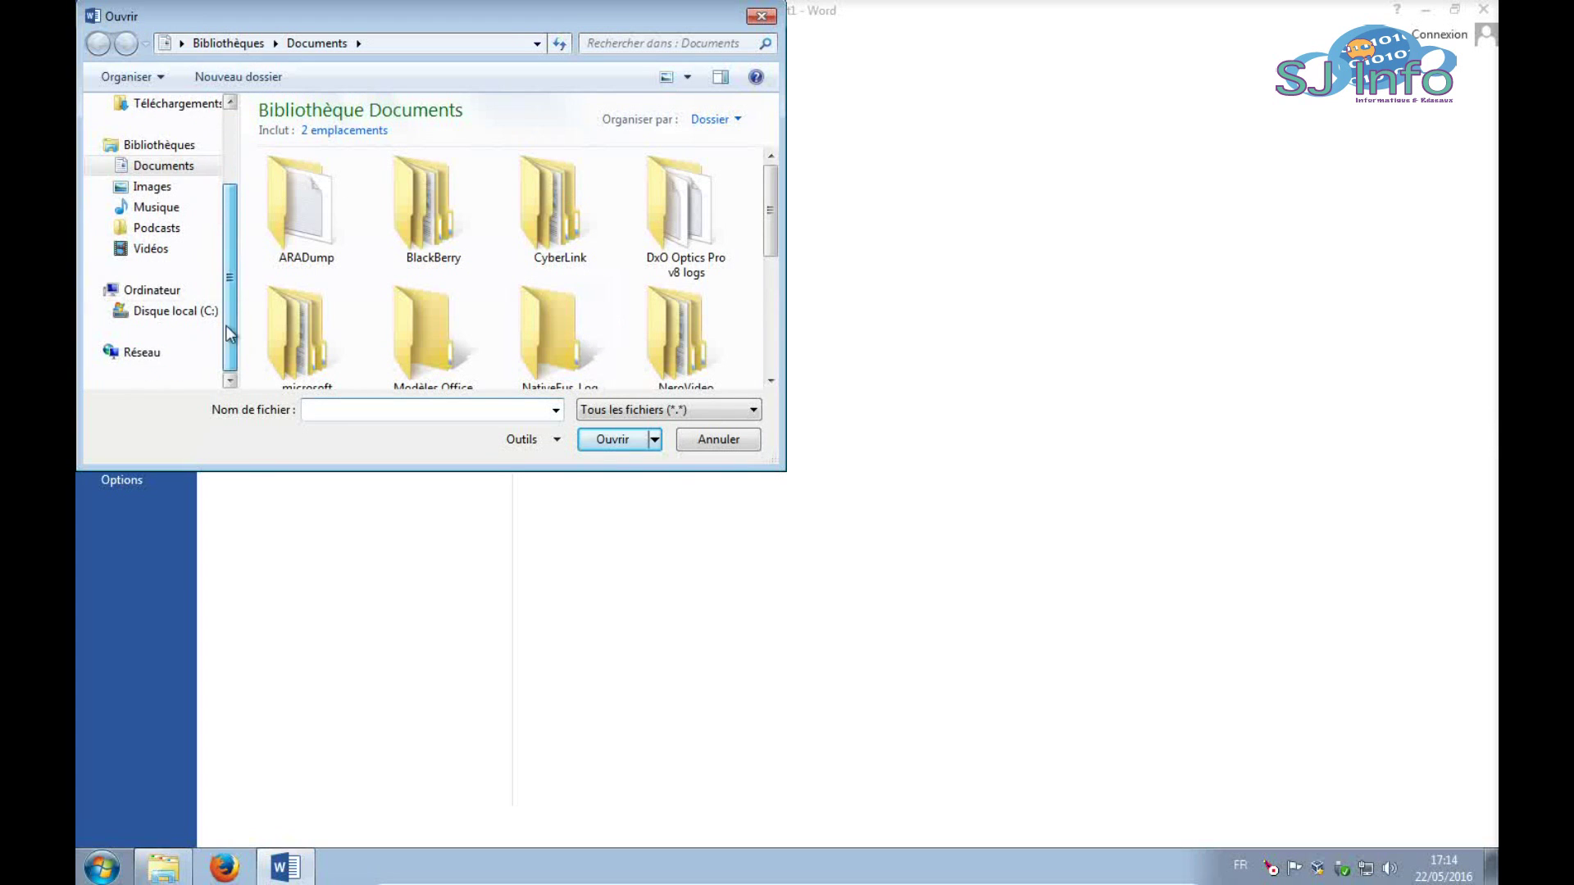
{"action": "left_click", "coordinate": [188, 316]}
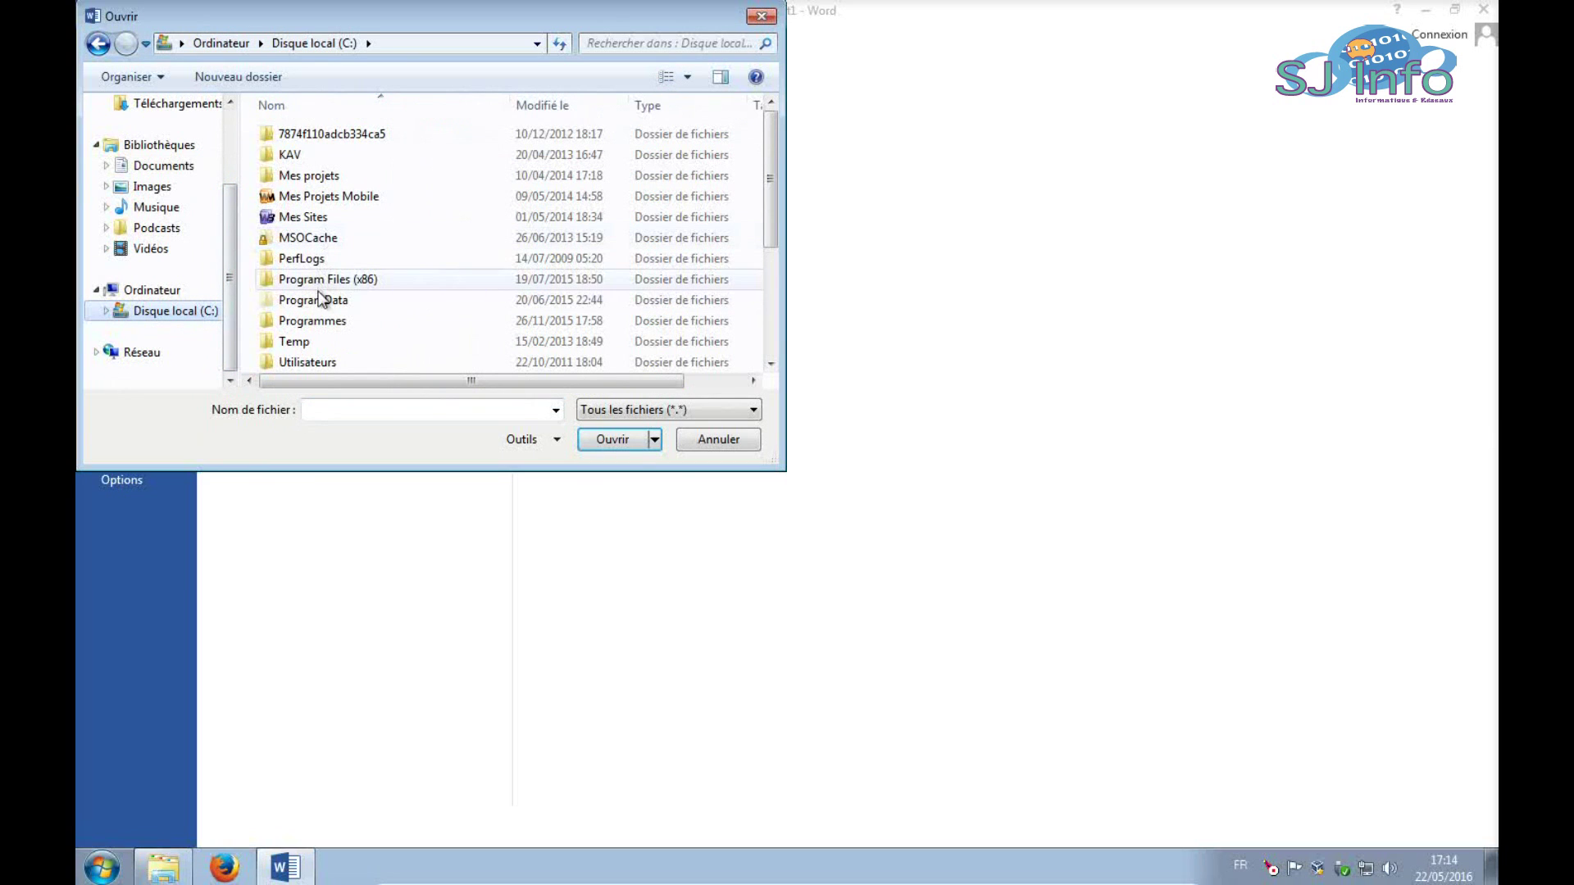
{"action": "double_click", "coordinate": [306, 364]}
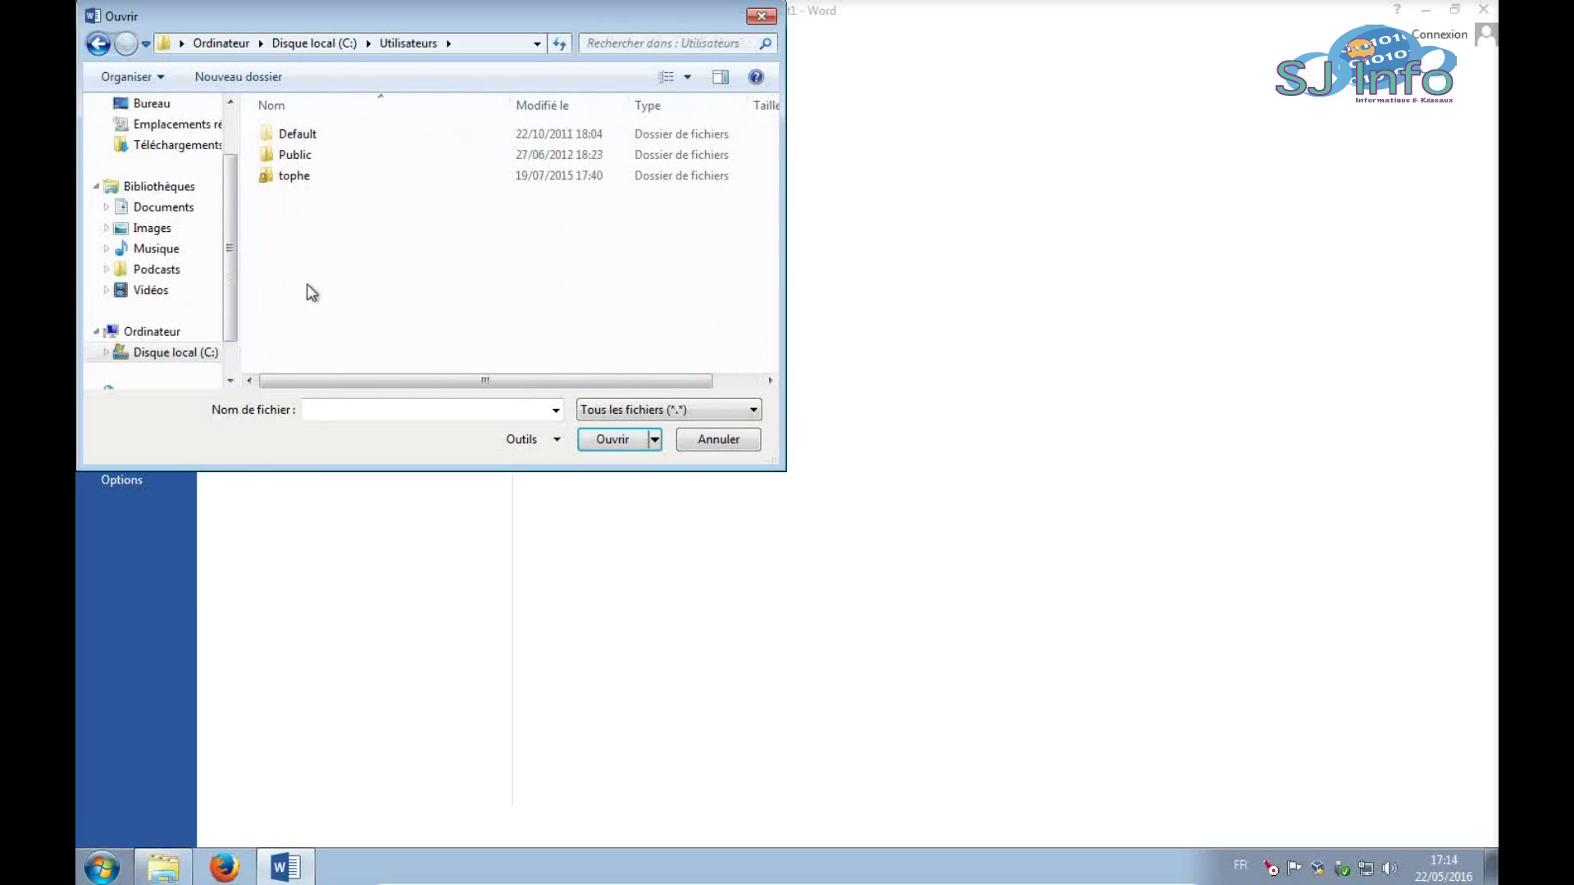
{"action": "double_click", "coordinate": [295, 180]}
{"action": "double_click", "coordinate": [298, 155]}
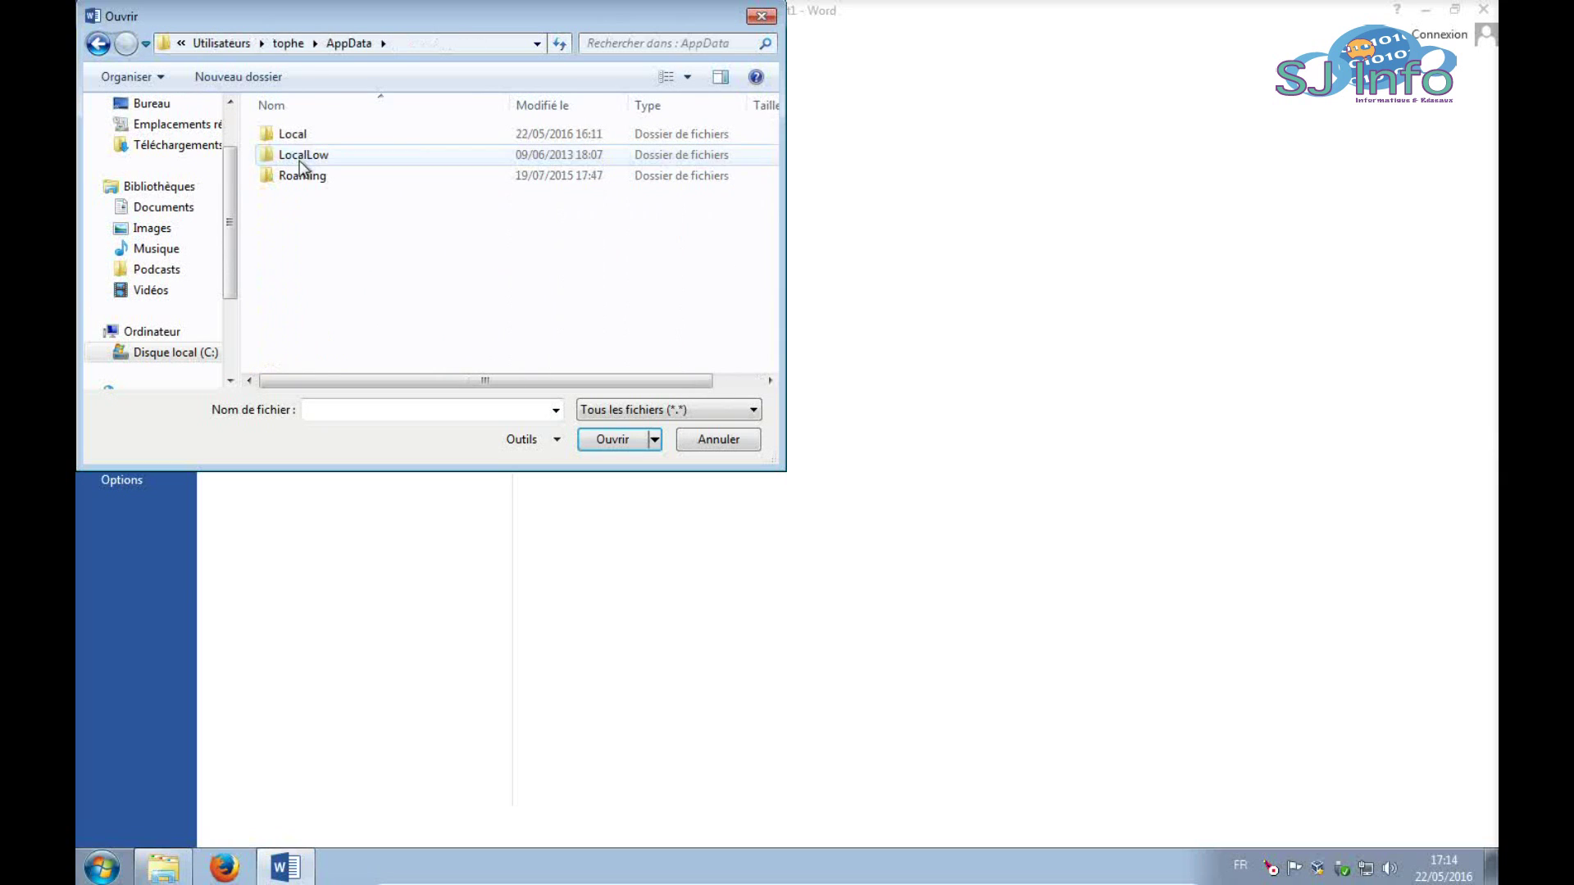
{"action": "double_click", "coordinate": [294, 135]}
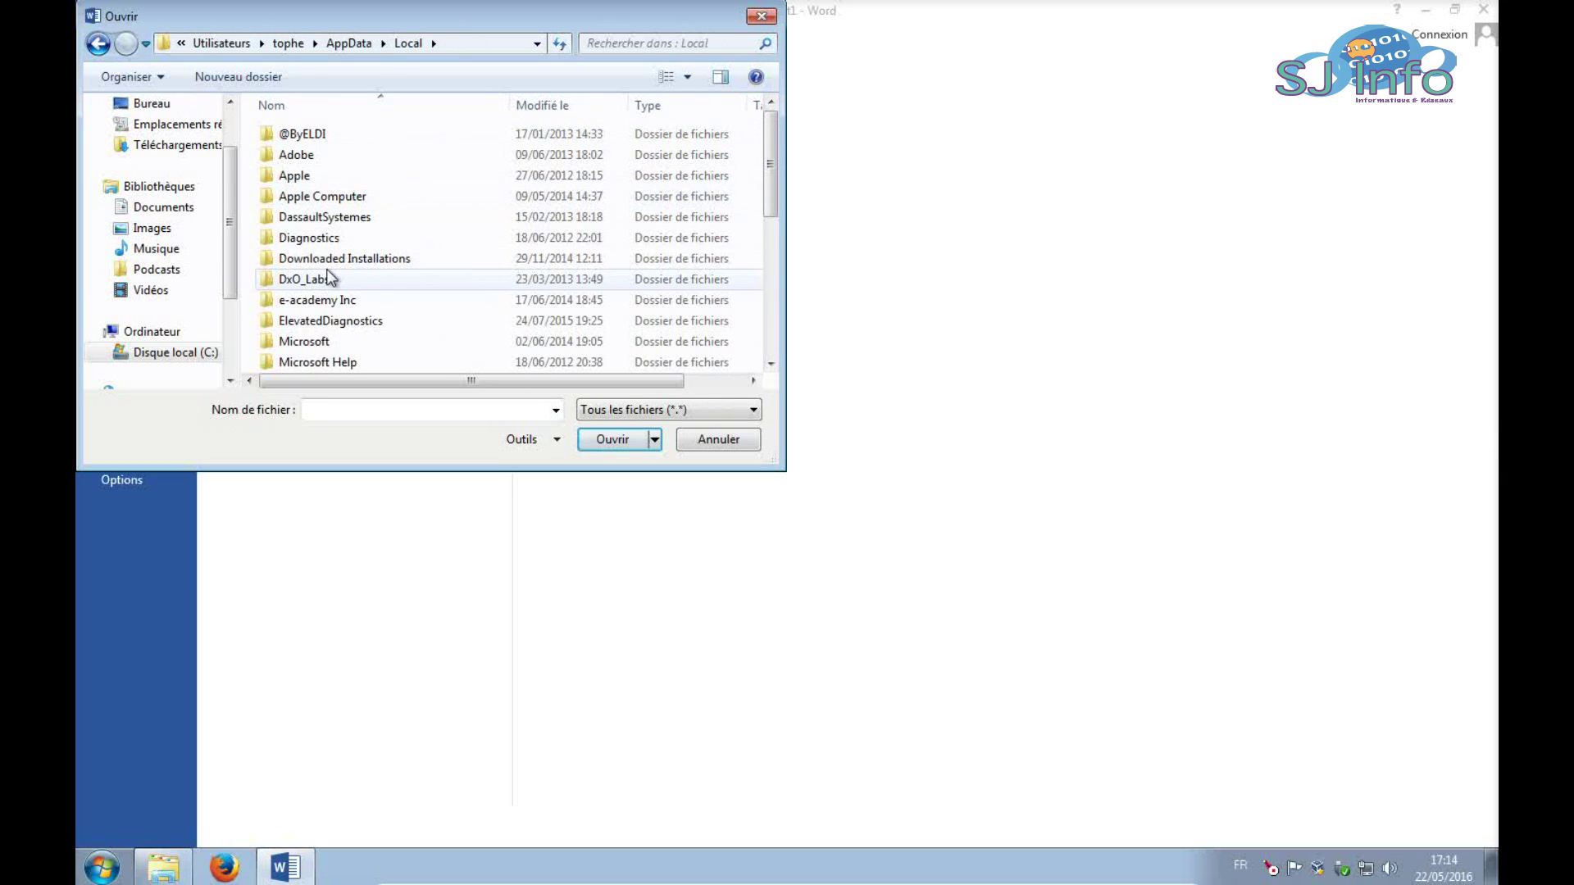
{"action": "left_click", "coordinate": [318, 343]}
{"action": "double_click", "coordinate": [318, 342]}
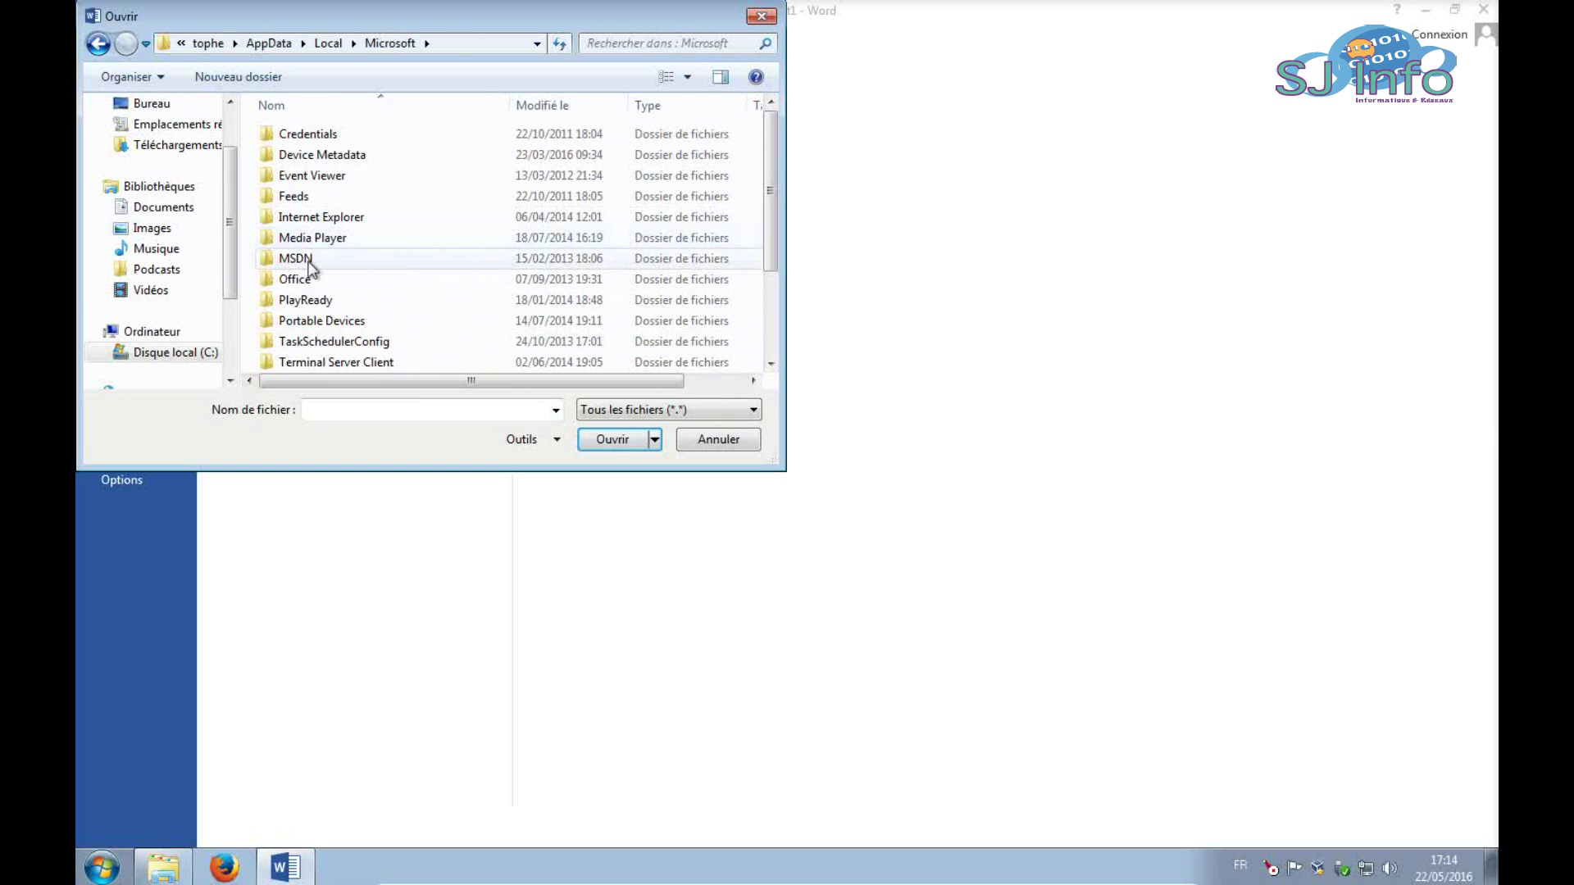
{"action": "double_click", "coordinate": [305, 280]}
{"action": "double_click", "coordinate": [305, 201]}
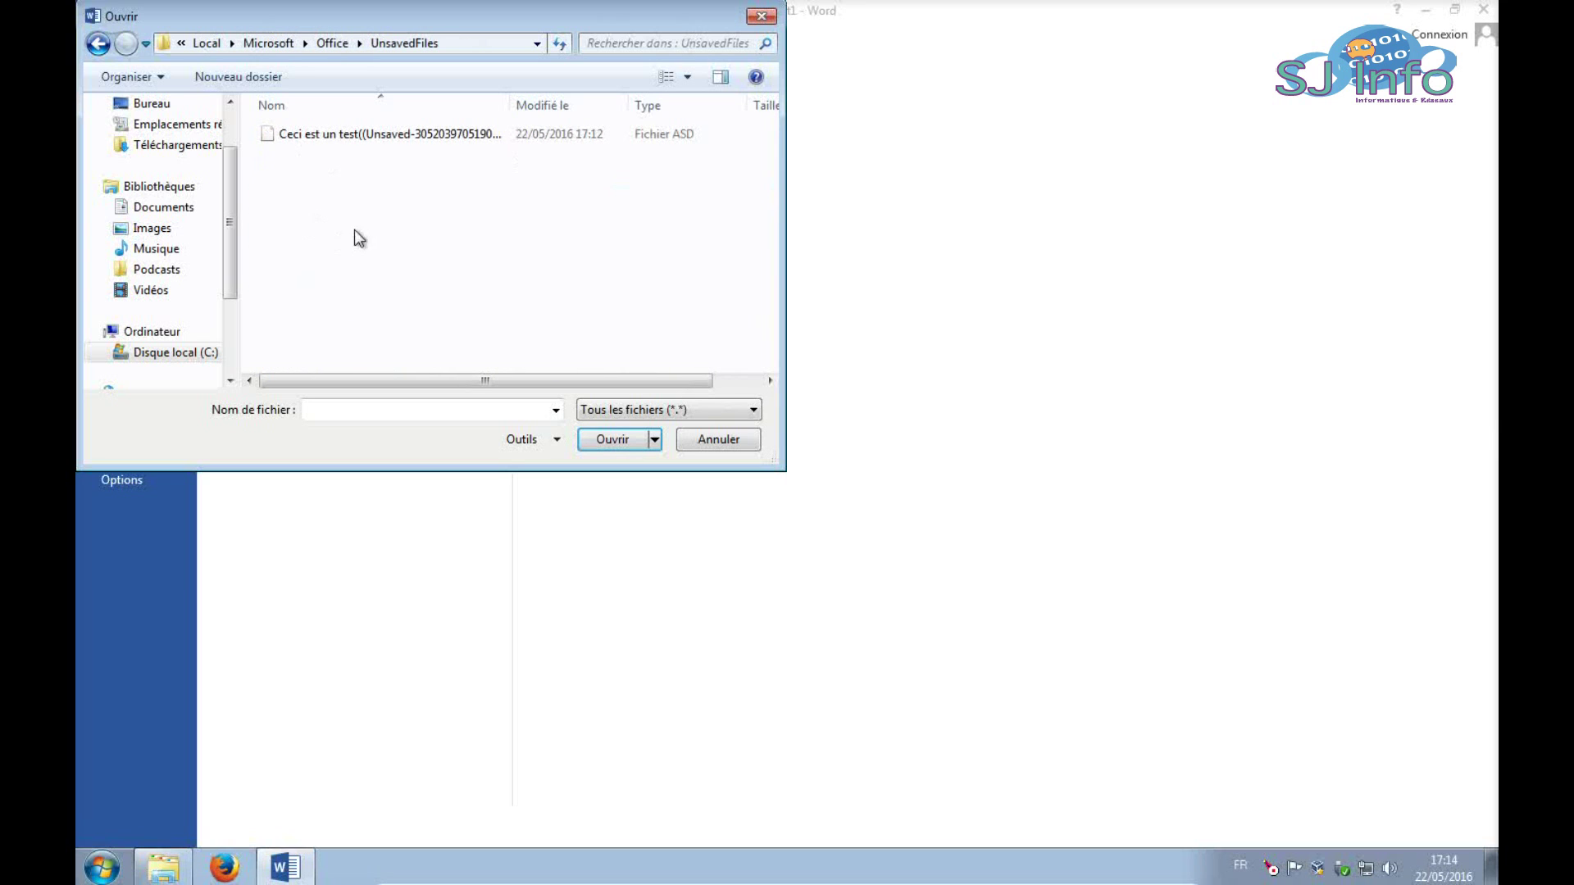
Try the Documents Word (*.docx) file type filter, and return it to Tous les fichiers (*.*)
{"action": "left_click", "coordinate": [656, 409]}
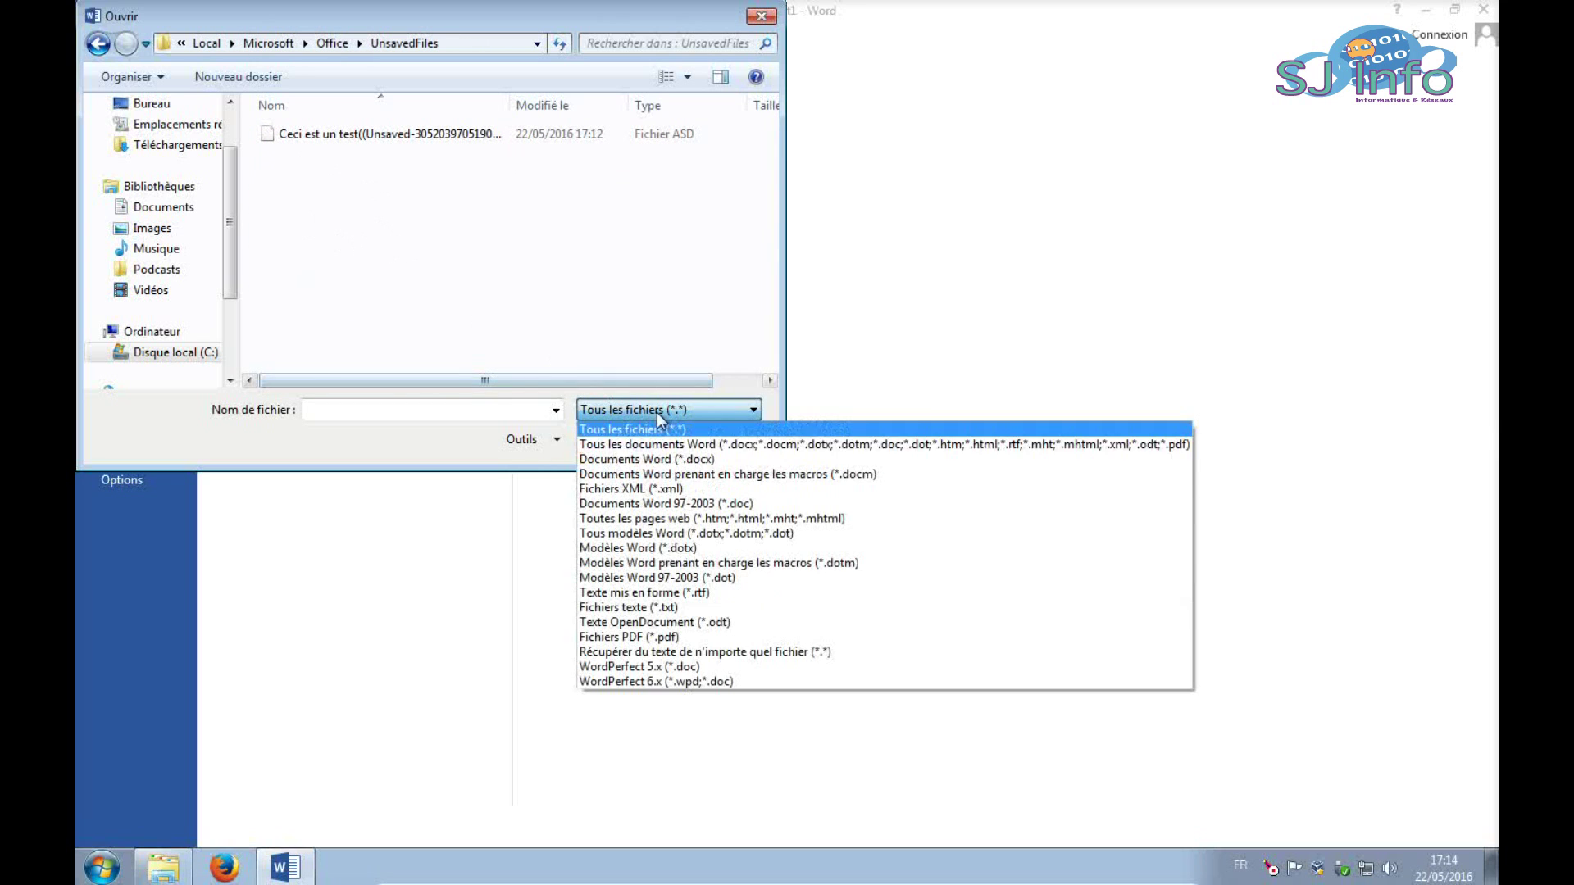
{"action": "left_click", "coordinate": [653, 460]}
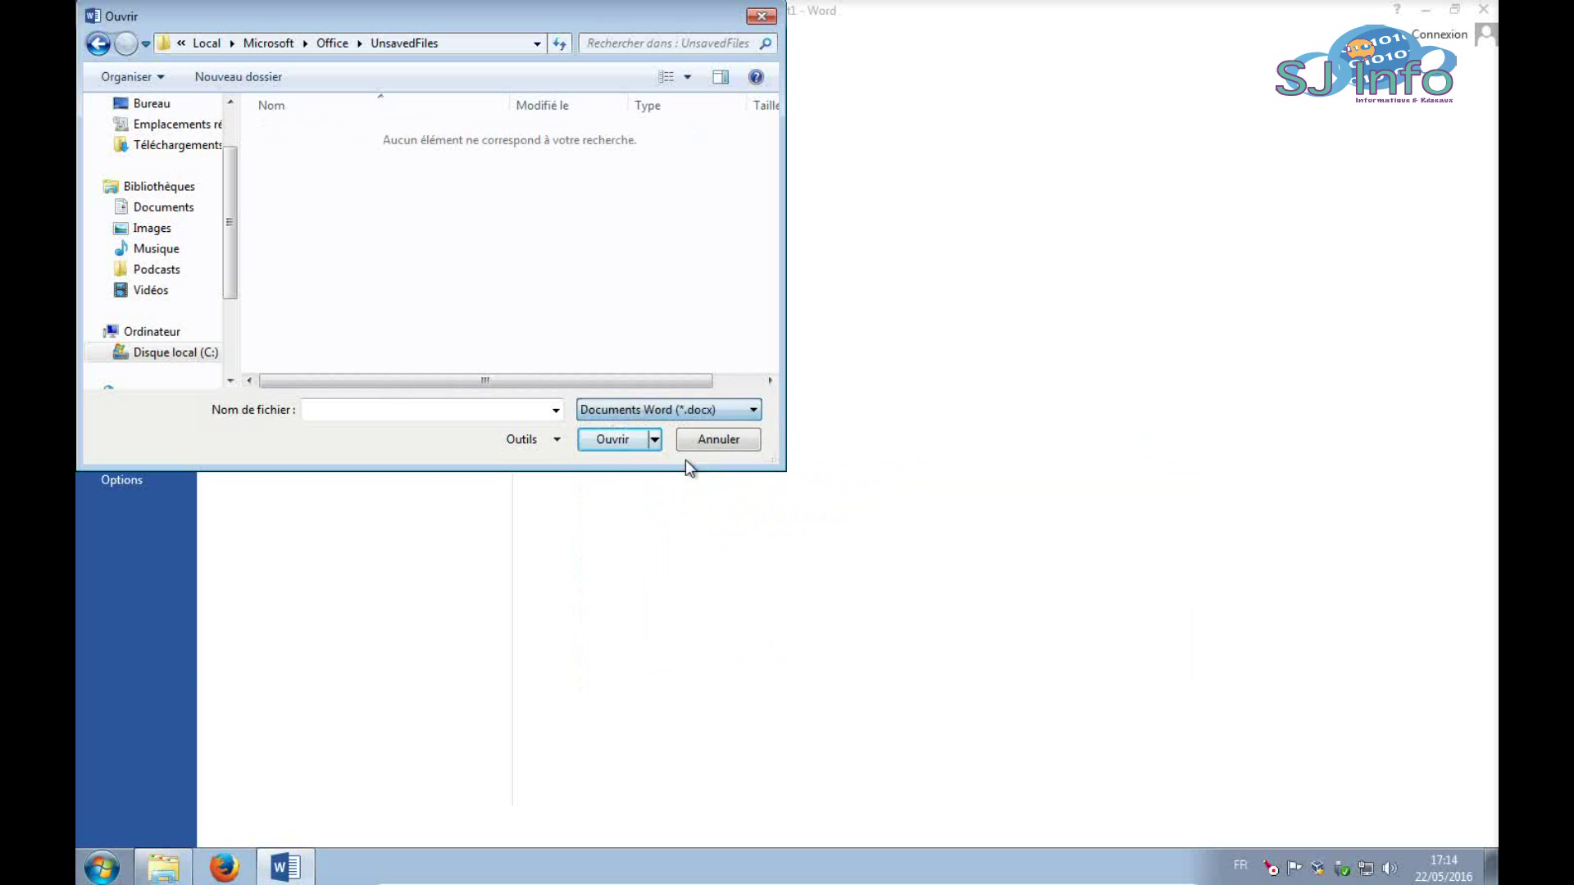
{"action": "left_click", "coordinate": [636, 414]}
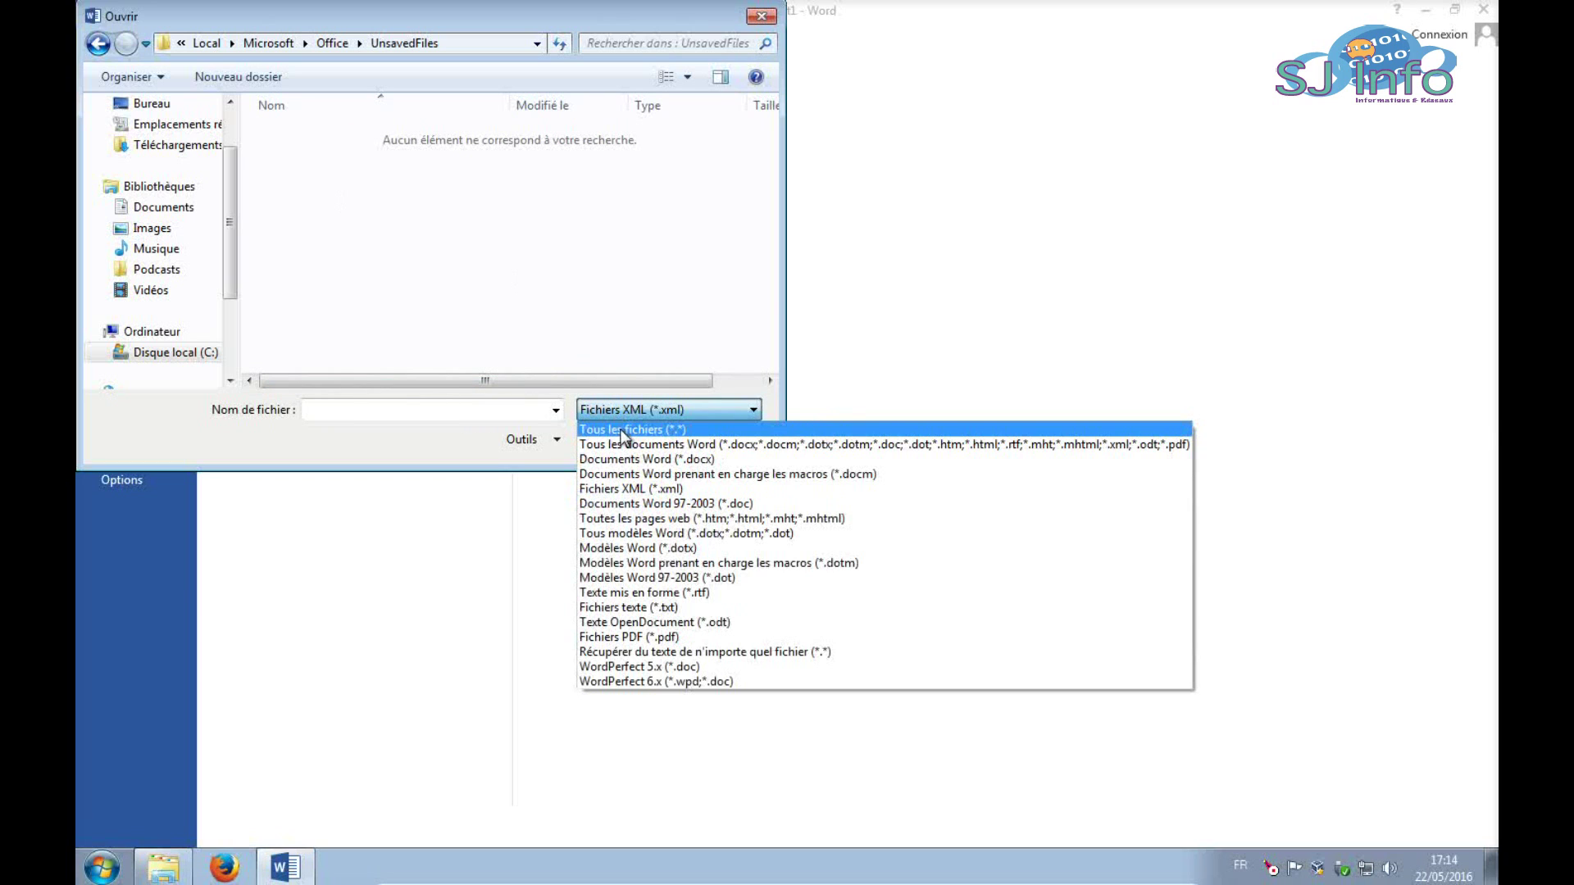
{"action": "left_click", "coordinate": [620, 429]}
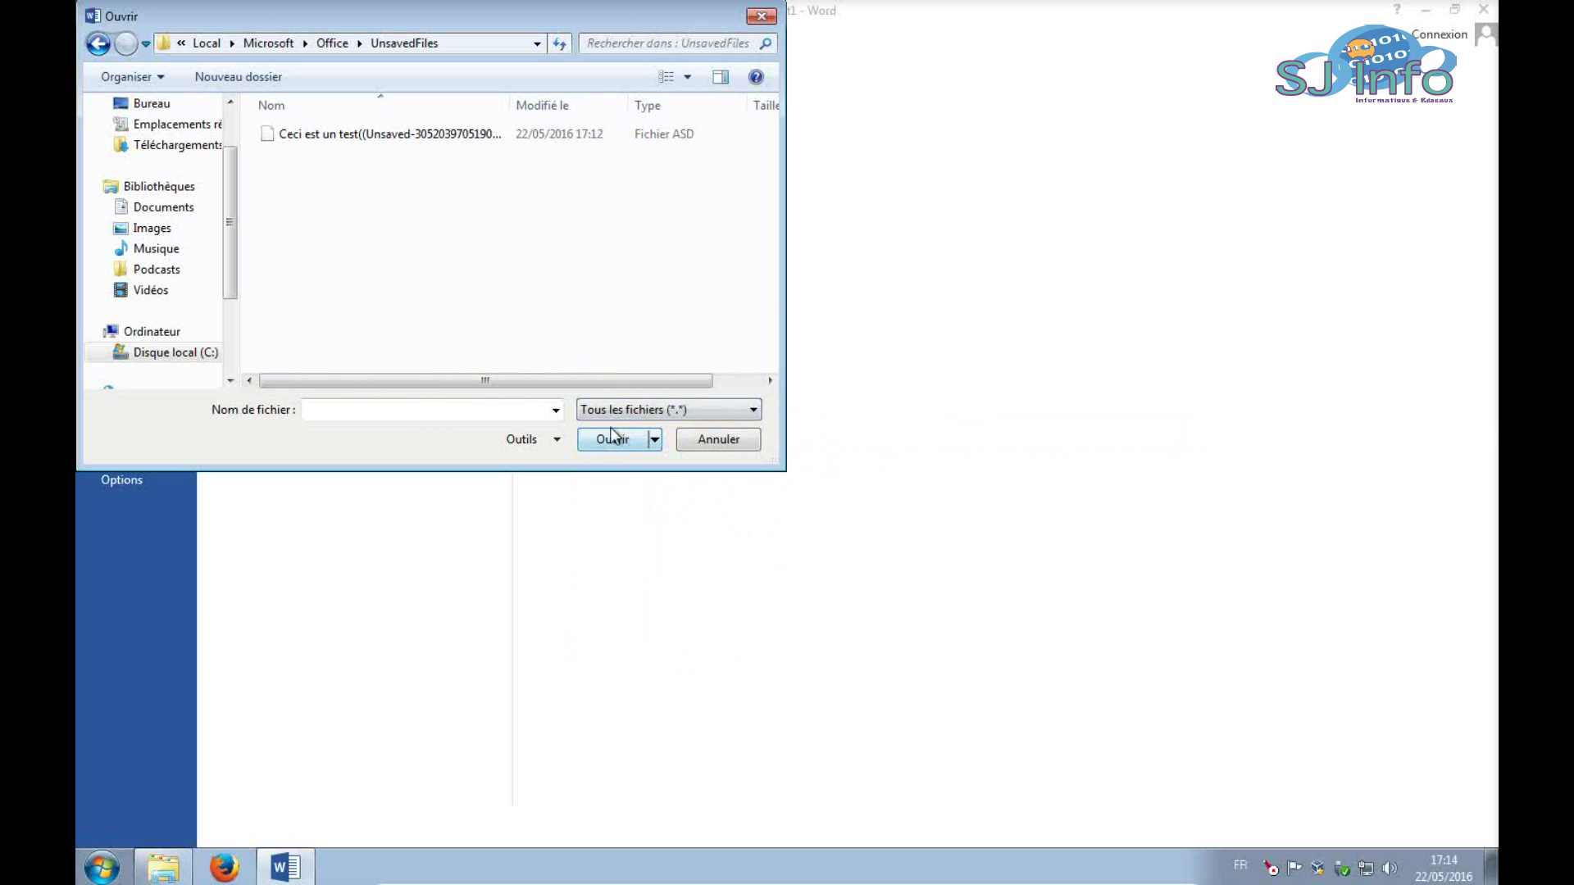
Open the "Ceci est un test" unsaved ASD file from the UnsavedFiles folder
{"action": "left_click", "coordinate": [321, 136]}
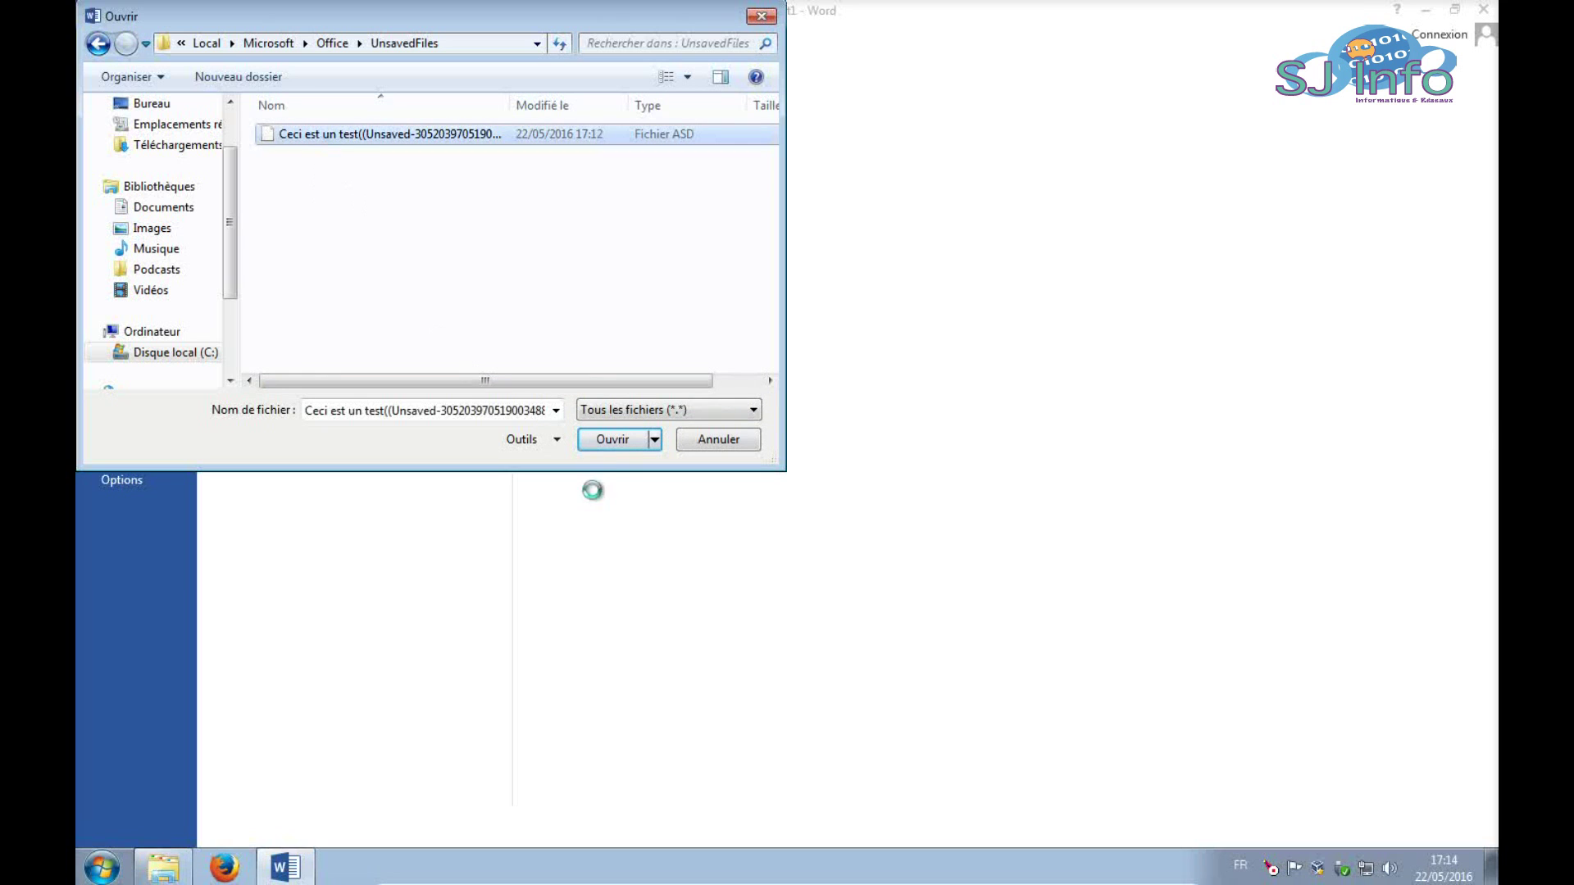
{"action": "left_click", "coordinate": [614, 441]}
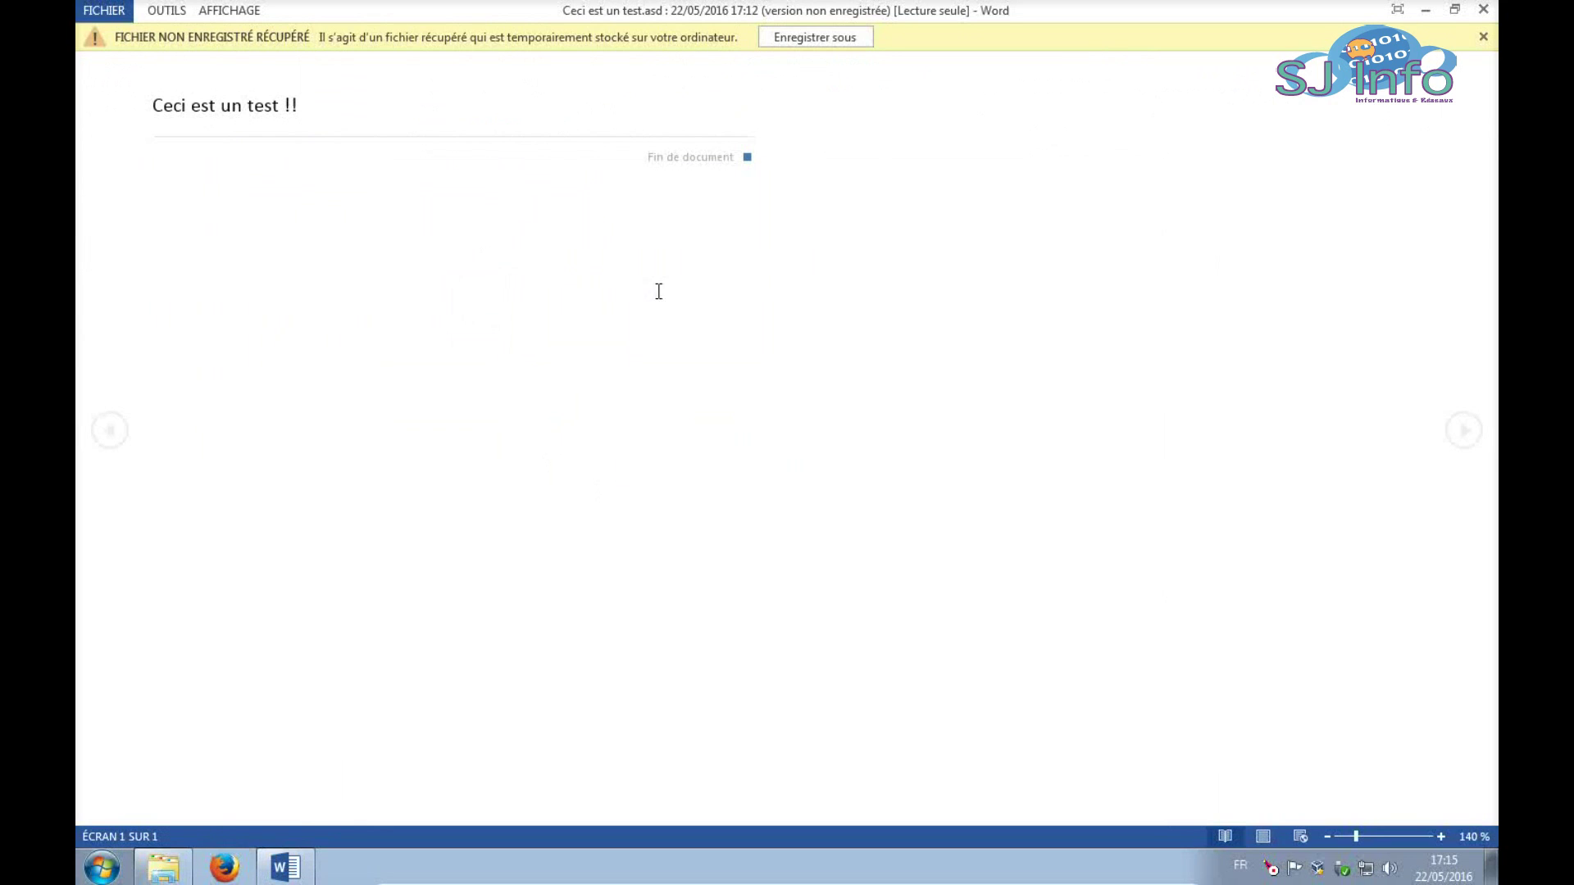
Save the recovered document to Bureau as the Word document "Ceci est un test.docx" and close it
{"action": "left_click", "coordinate": [807, 39]}
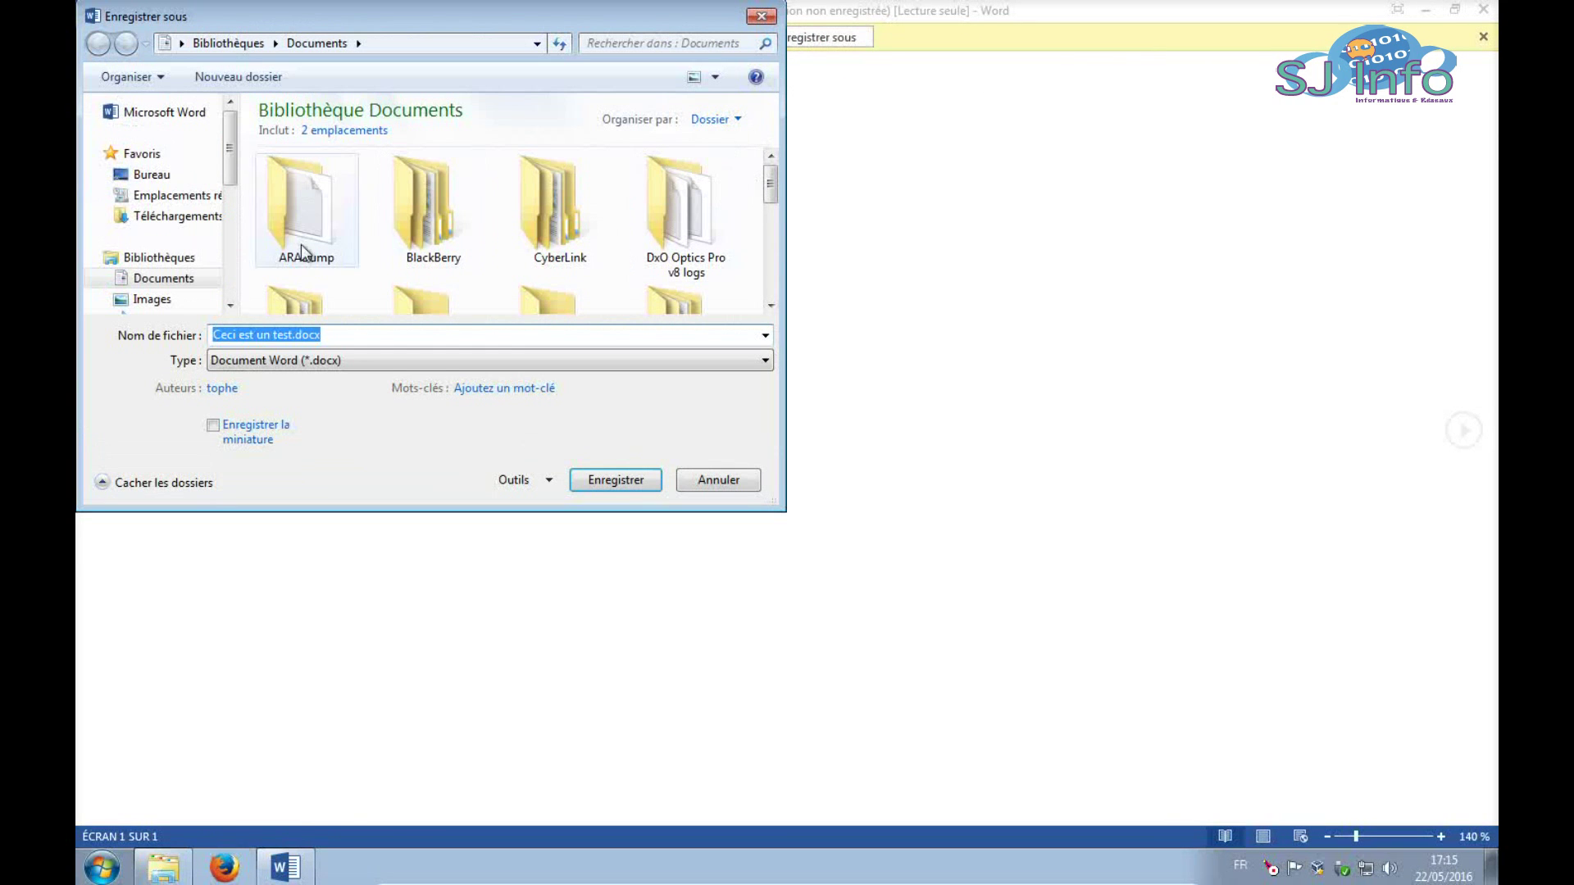
{"action": "left_click", "coordinate": [161, 178]}
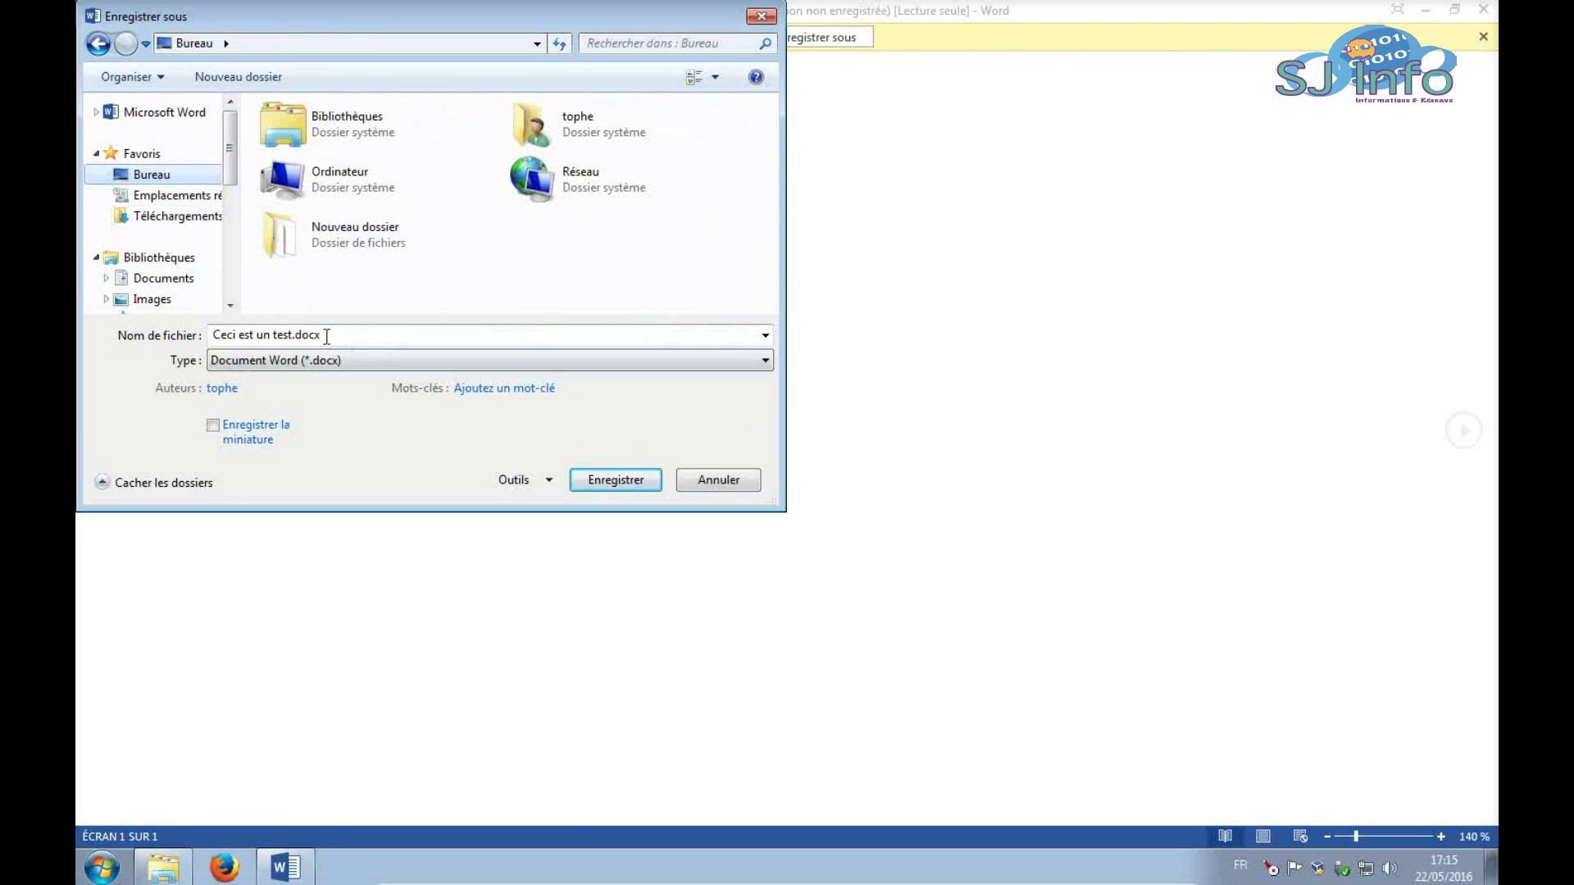
{"action": "left_click", "coordinate": [311, 334]}
{"action": "left_click", "coordinate": [303, 334]}
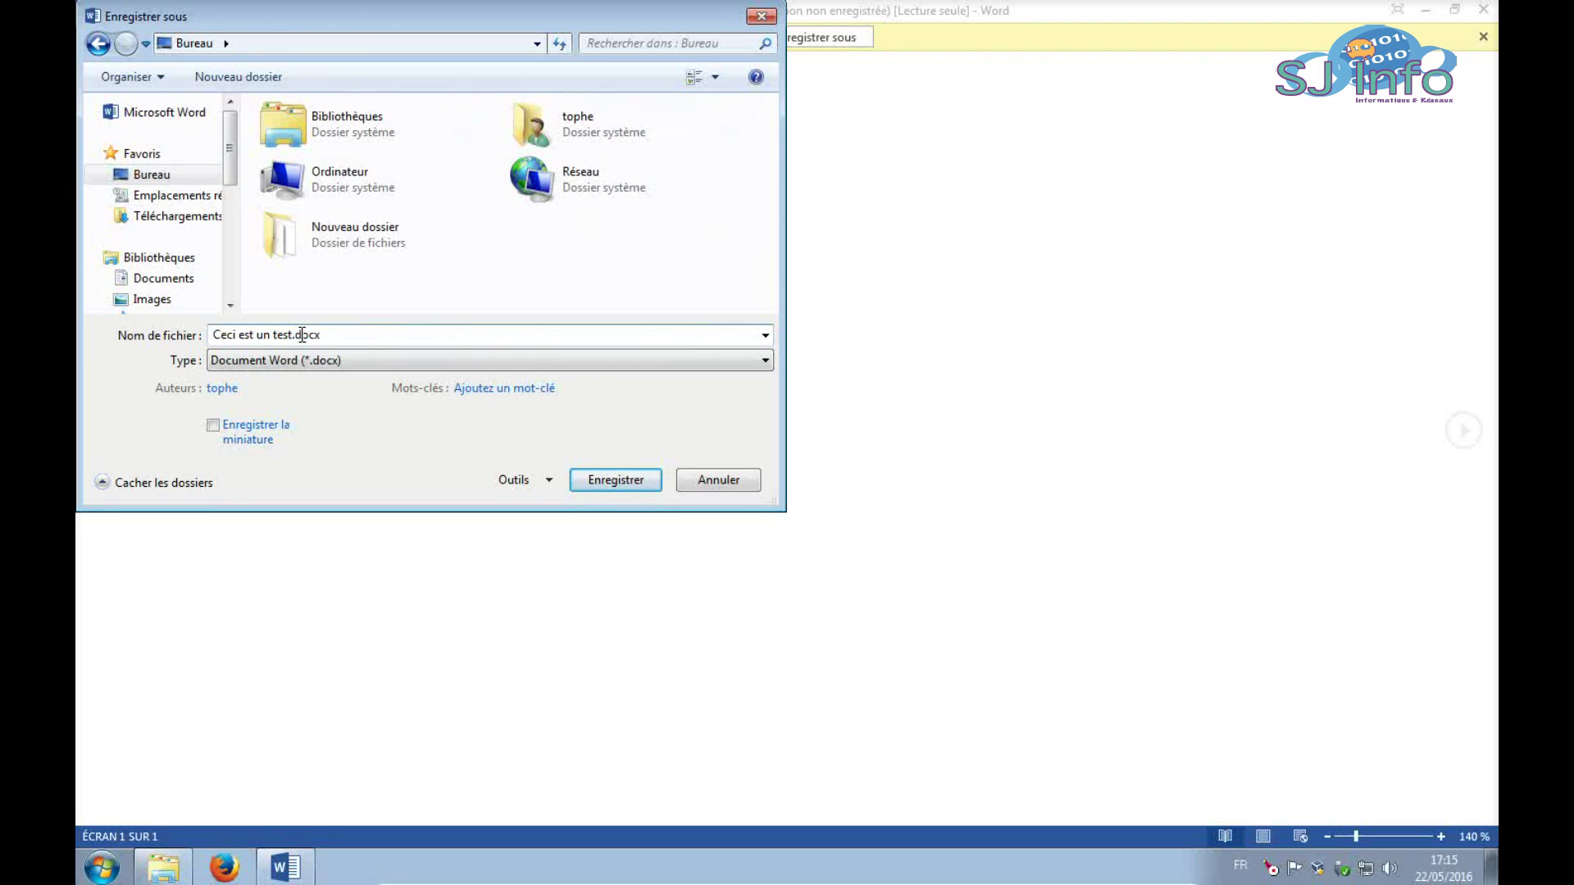
{"action": "left_click_drag", "start_coordinate": [291, 335], "coordinate": [369, 335]}
{"action": "left_click", "coordinate": [608, 482]}
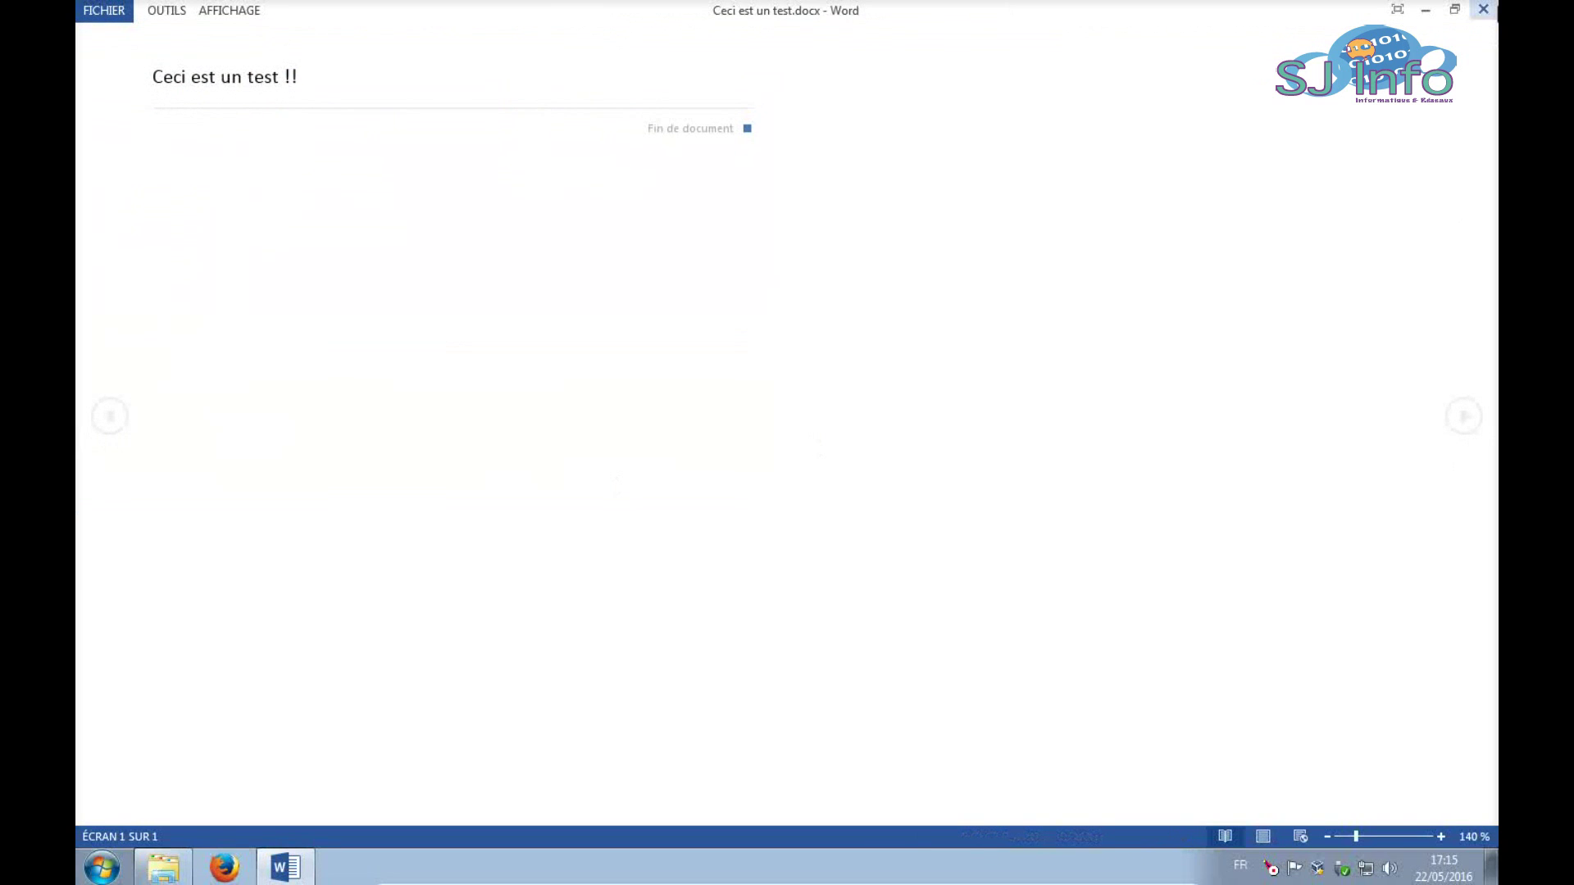
{"action": "left_click", "coordinate": [1482, 9]}
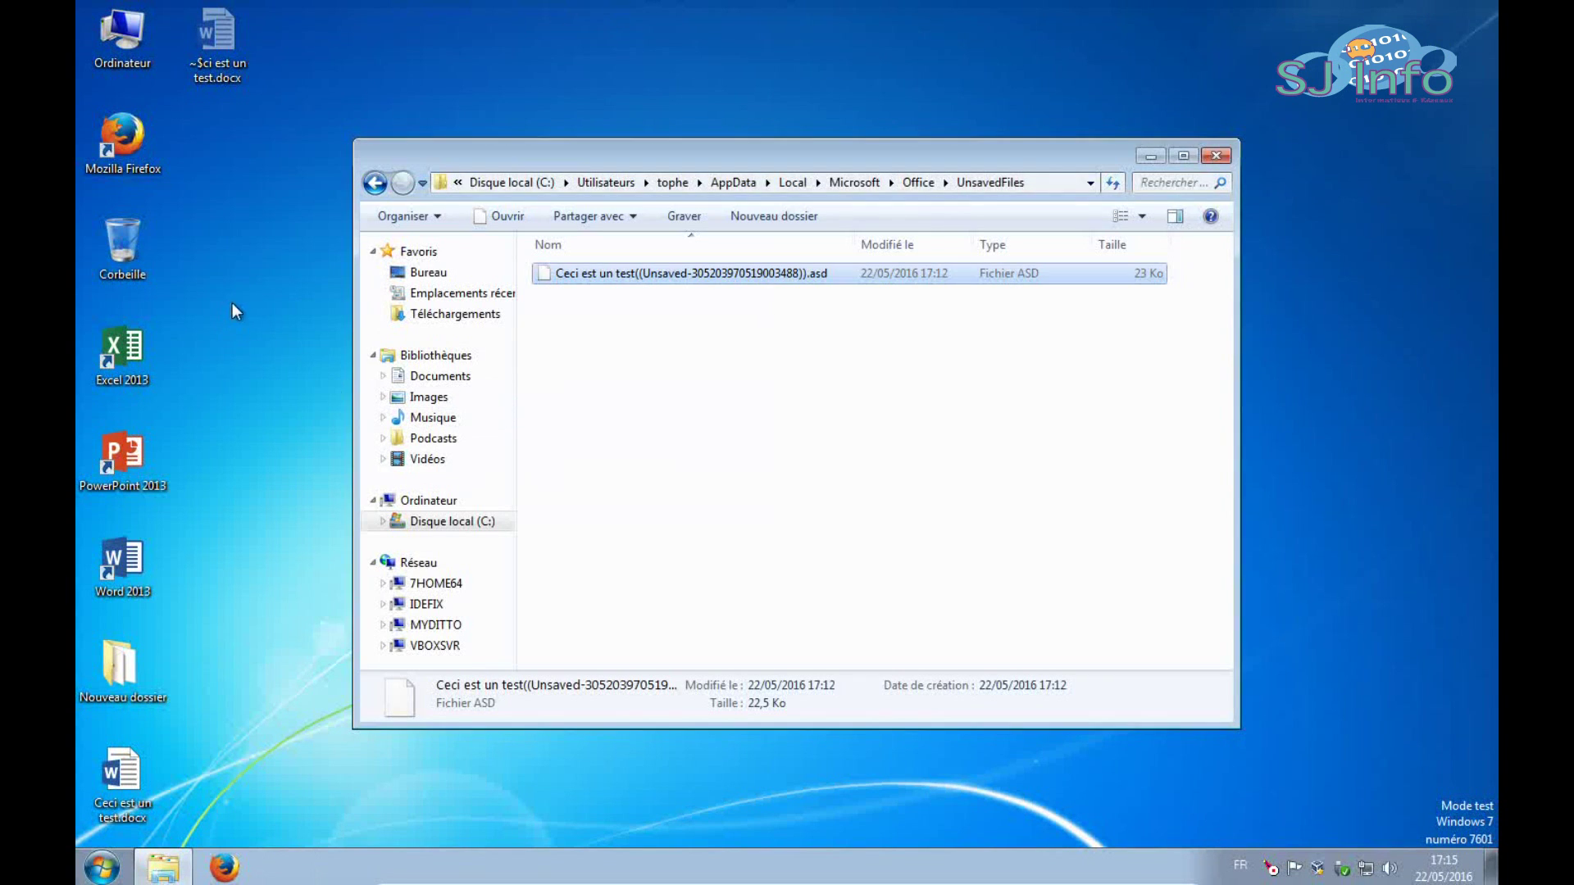
Place the "Ceci est un test.docx" icon below Ordinateur on the desktop, and open the document to check its content before closing it
{"action": "left_click_drag", "start_coordinate": [136, 754], "coordinate": [144, 131]}
{"action": "double_click", "coordinate": [140, 144]}
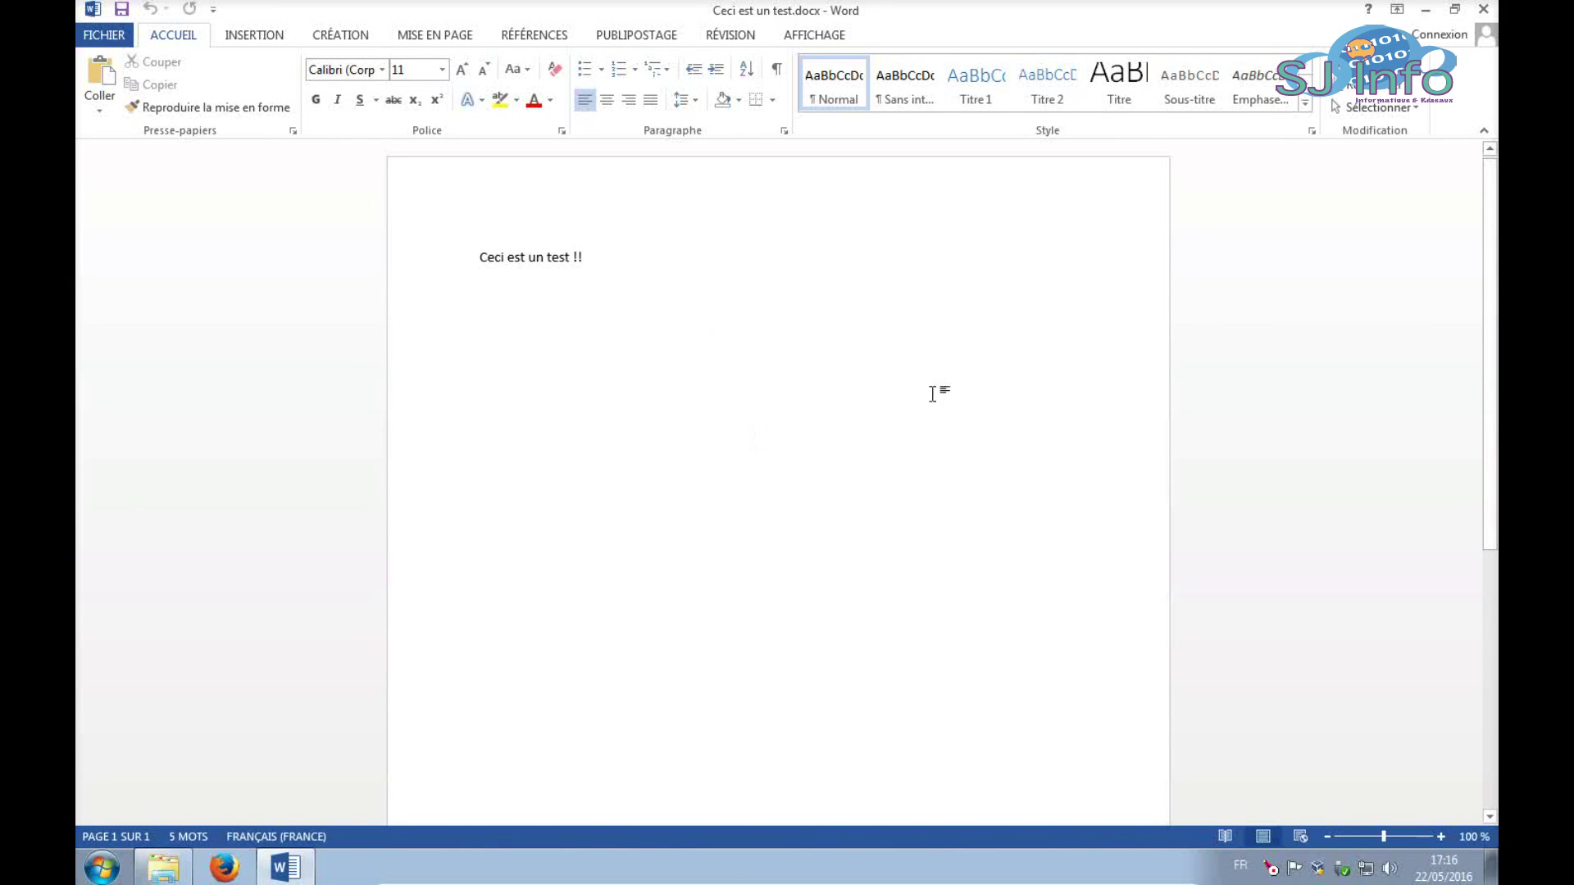
{"action": "left_click", "coordinate": [1484, 9]}
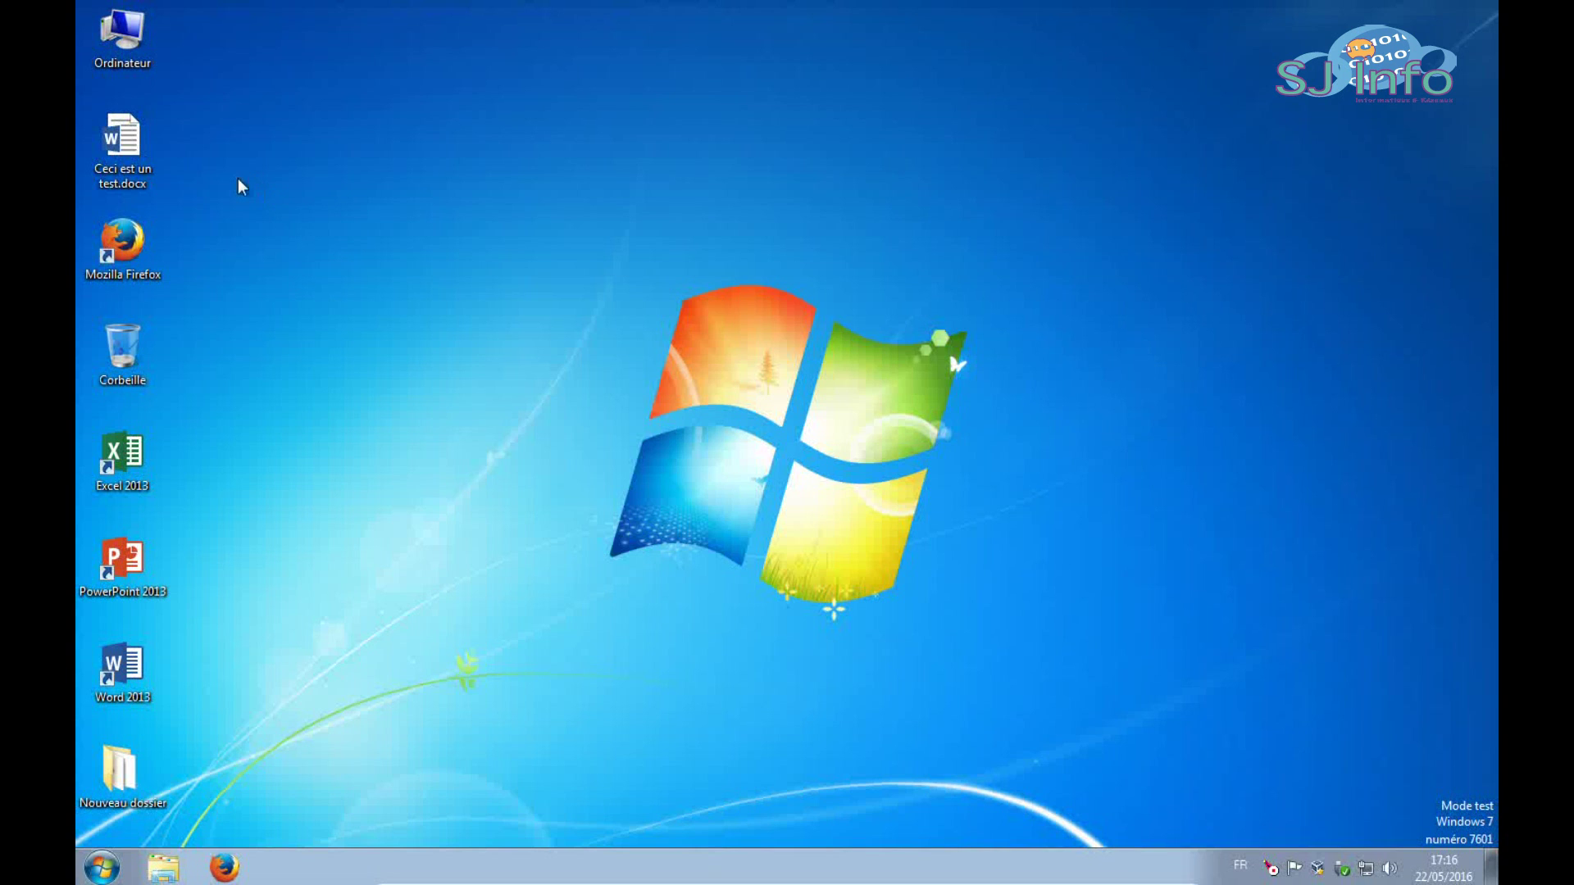
Browse from Ordinateur through Disque local (C:) and Utilisateurs to the user's profile folder, and select the AppData folder
{"action": "double_click", "coordinate": [140, 63]}
{"action": "double_click", "coordinate": [602, 302]}
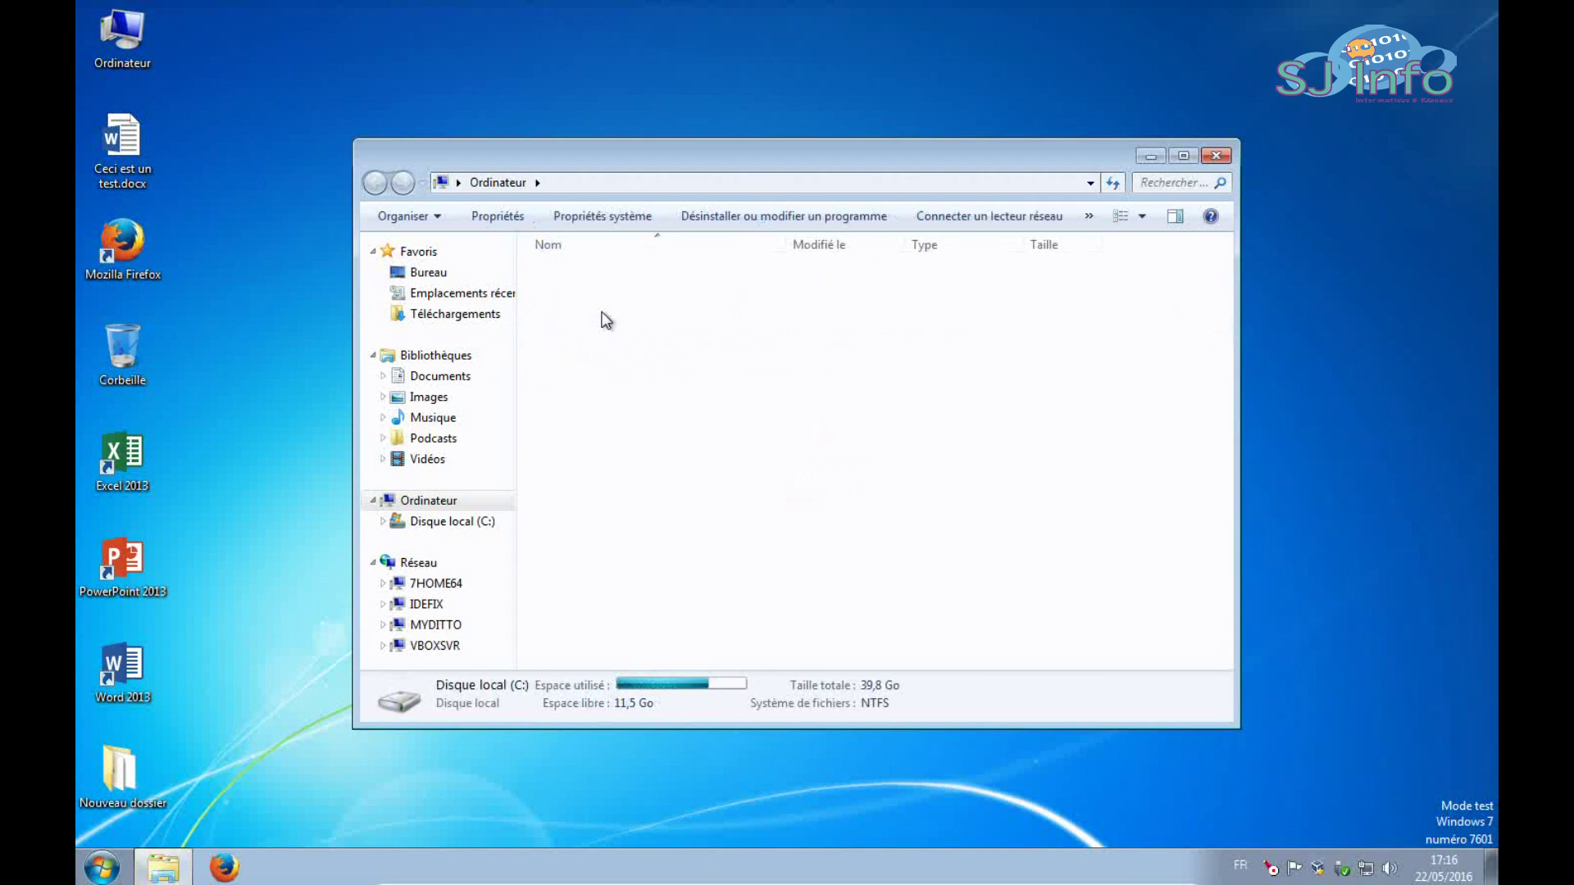
{"action": "double_click", "coordinate": [597, 505]}
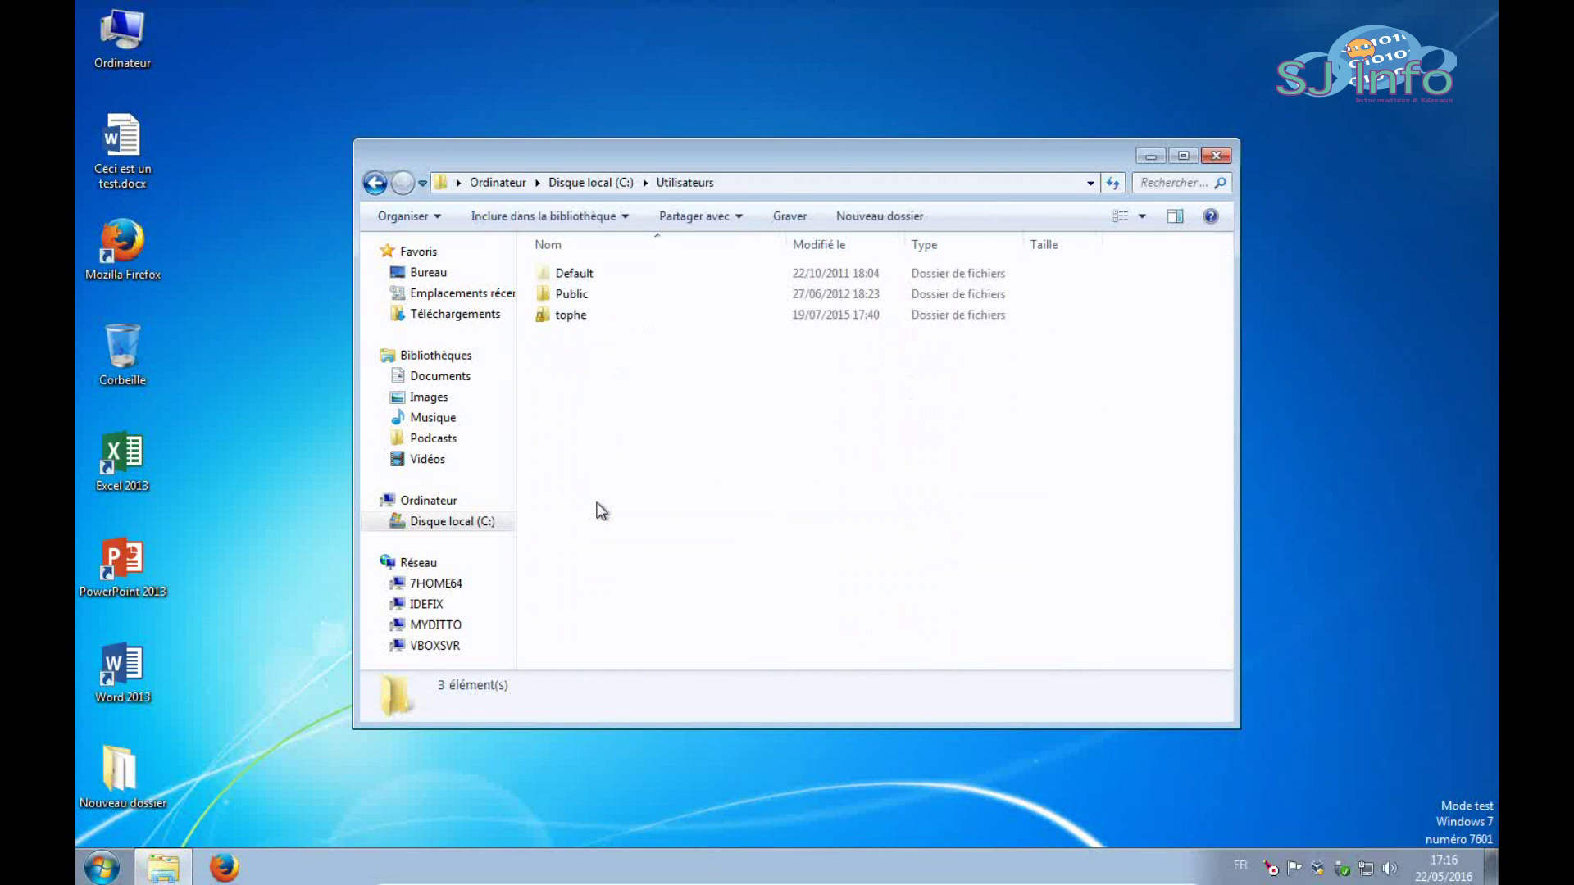
{"action": "double_click", "coordinate": [571, 320]}
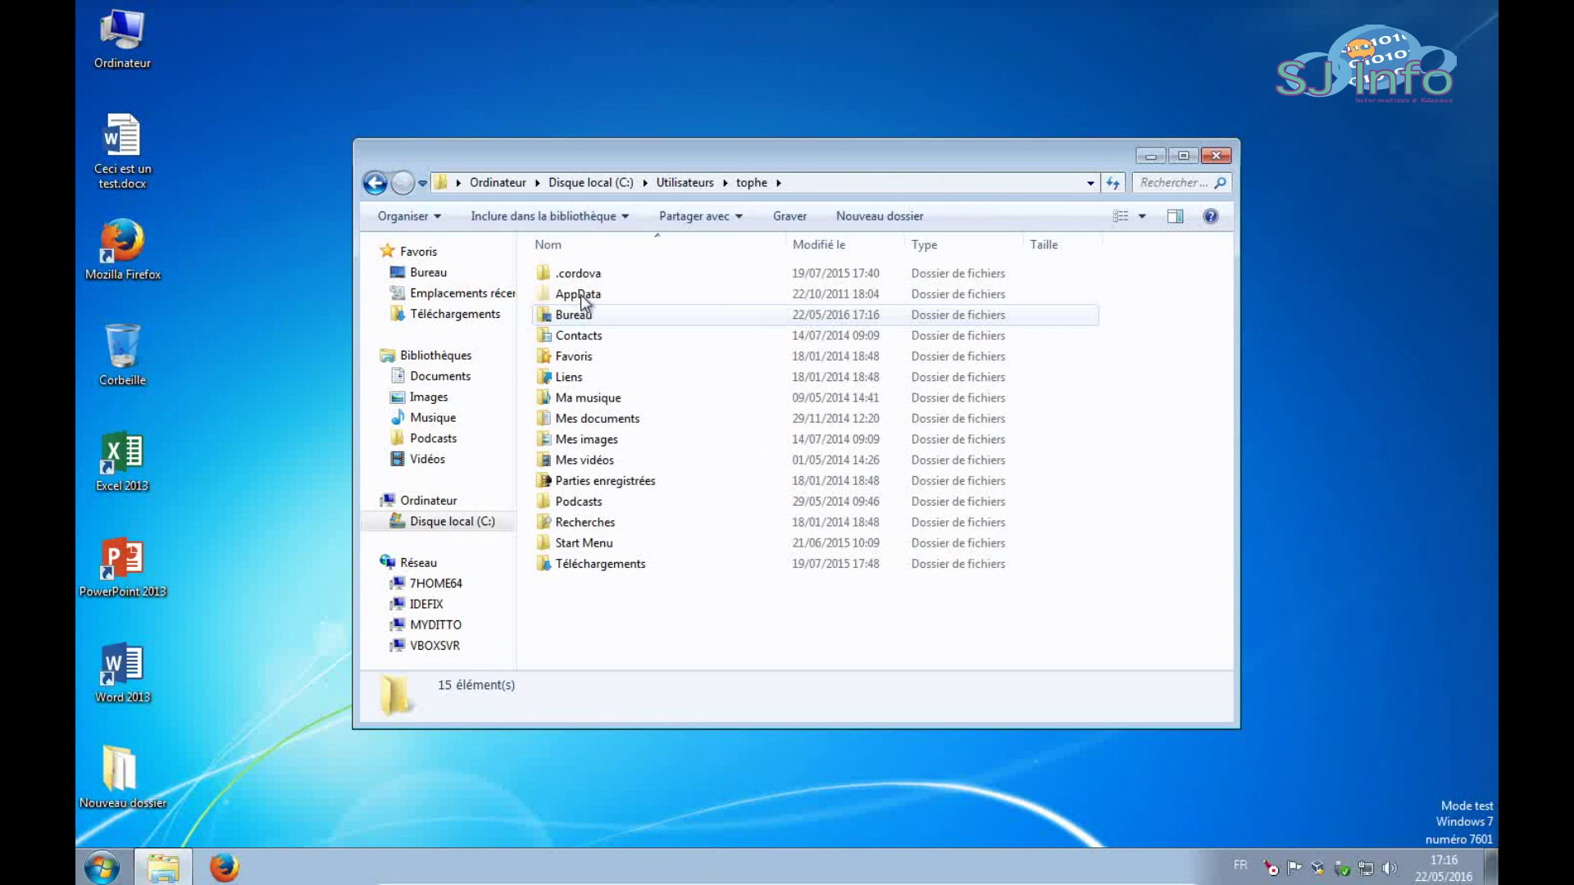
{"action": "left_click", "coordinate": [572, 295]}
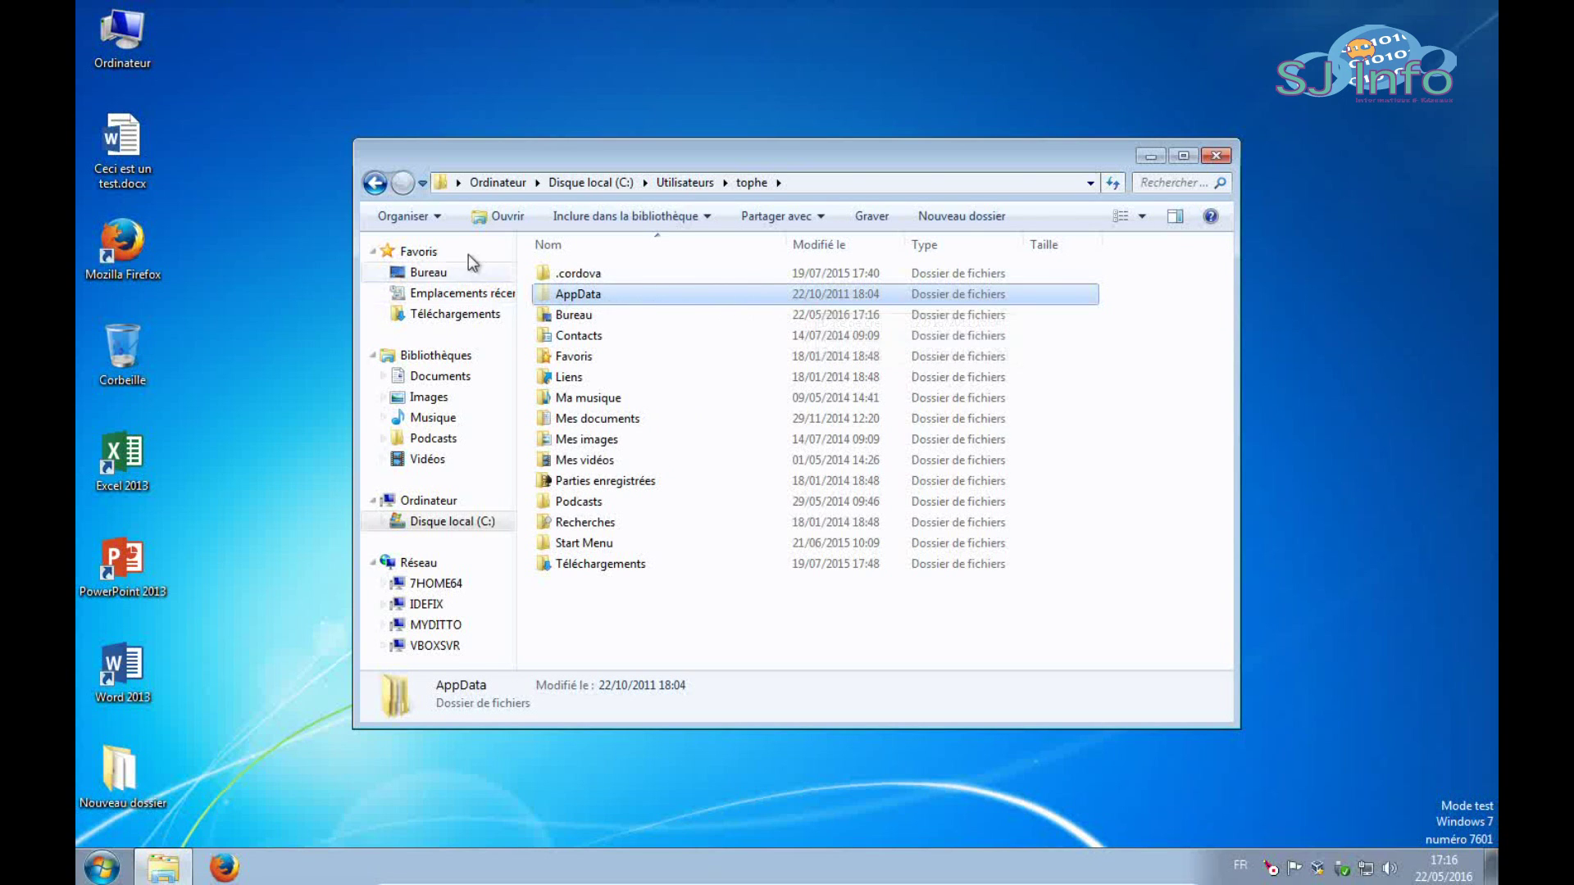
Set the folder options to "Afficher les fichiers, dossiers et lecteurs cachés" and apply the setting
{"action": "left_click", "coordinate": [432, 223]}
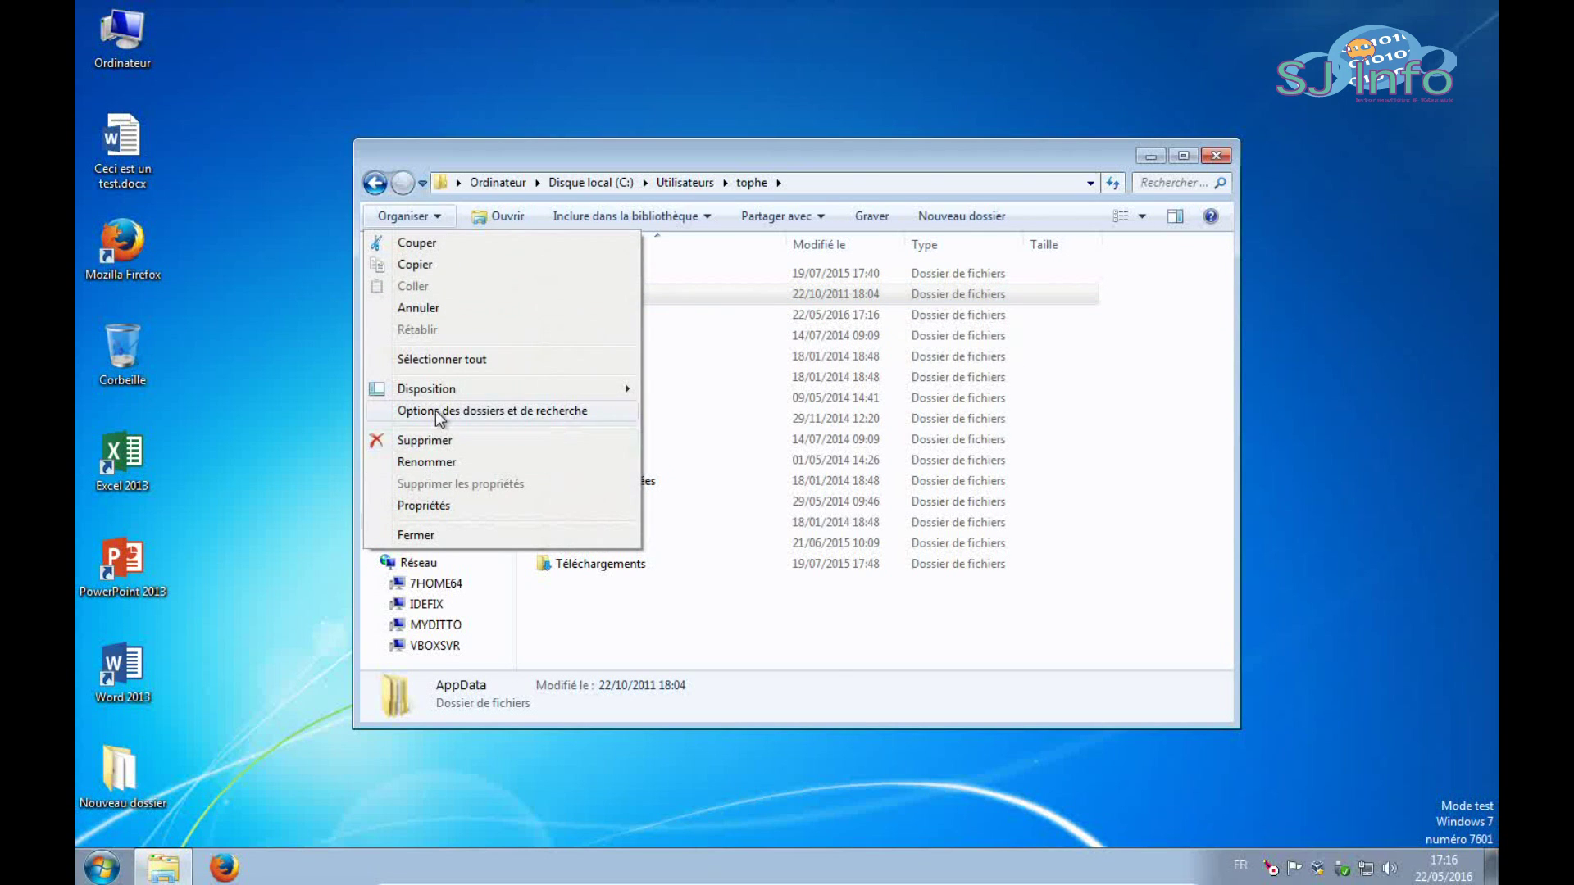
{"action": "left_click", "coordinate": [436, 410]}
{"action": "left_click", "coordinate": [468, 265]}
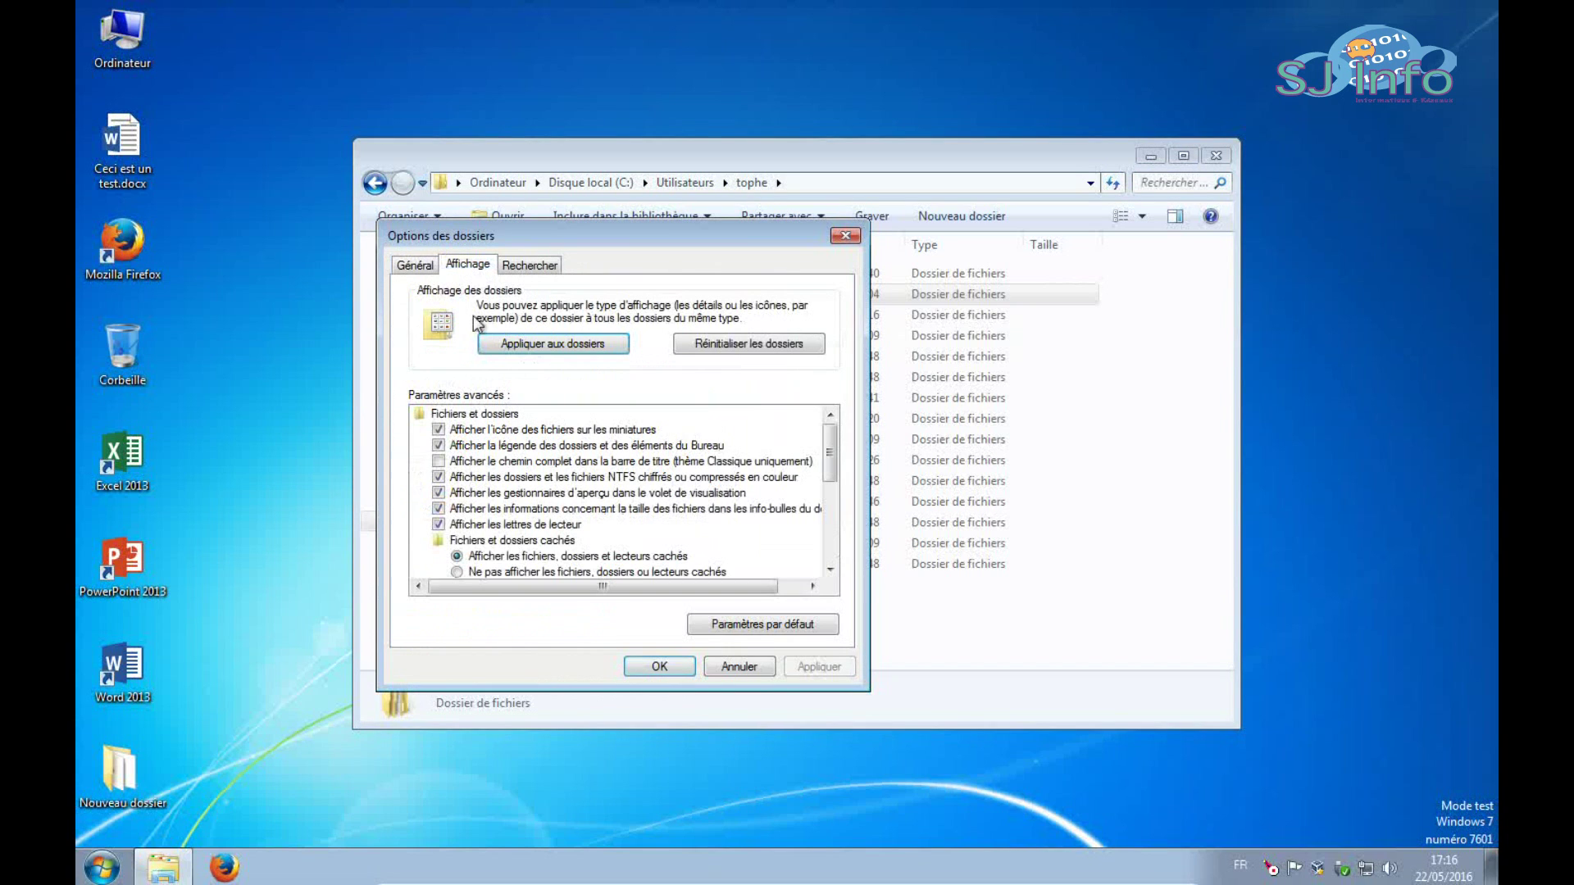
{"action": "left_click", "coordinate": [472, 557]}
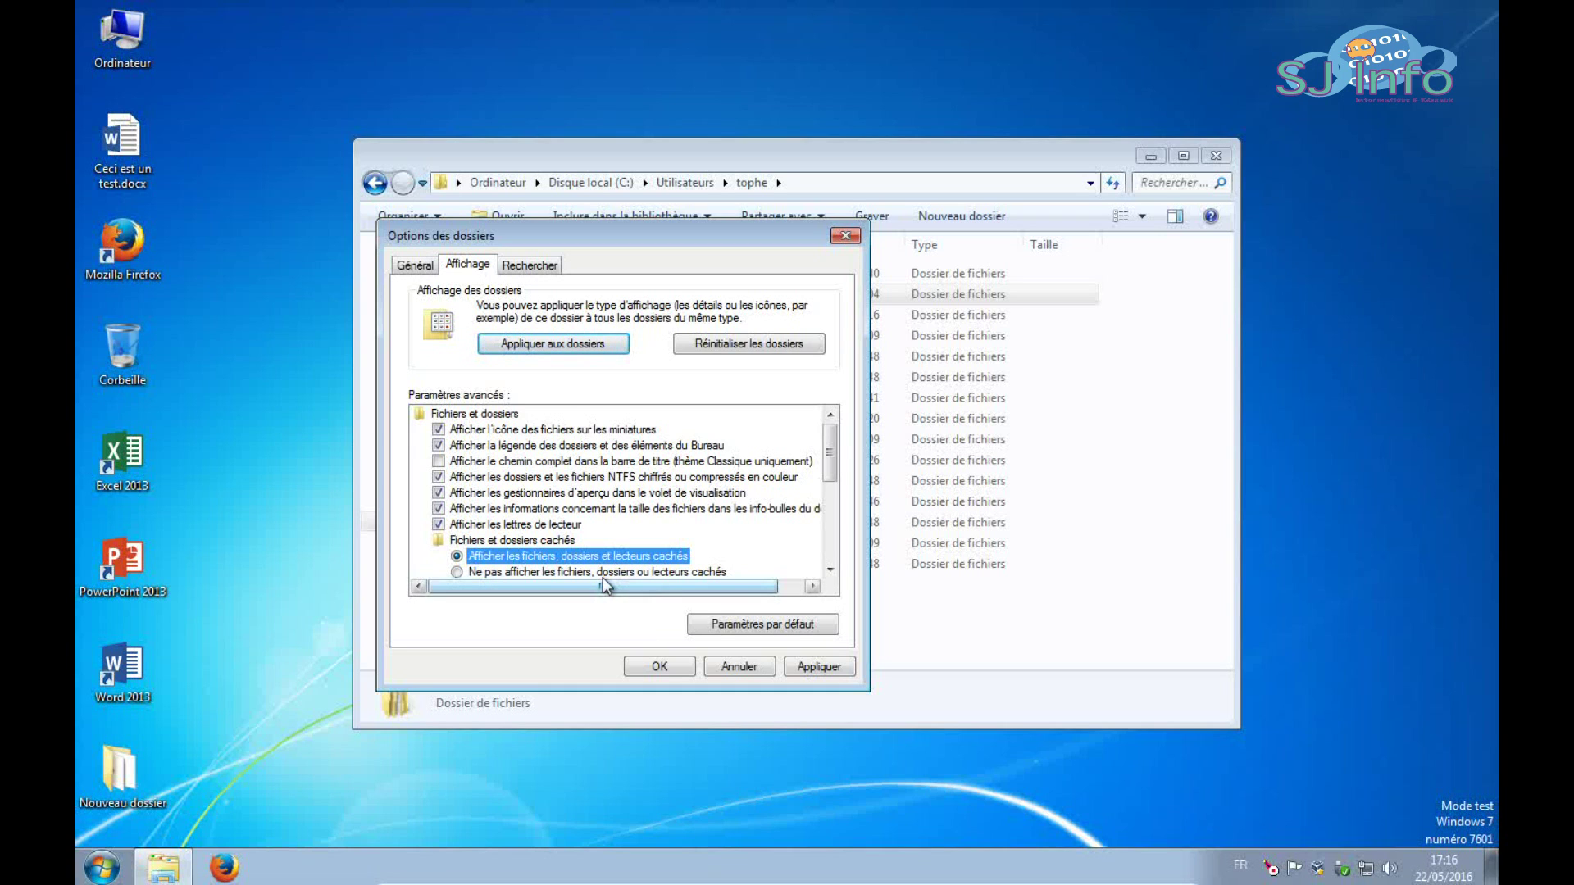
{"action": "left_click", "coordinate": [813, 668]}
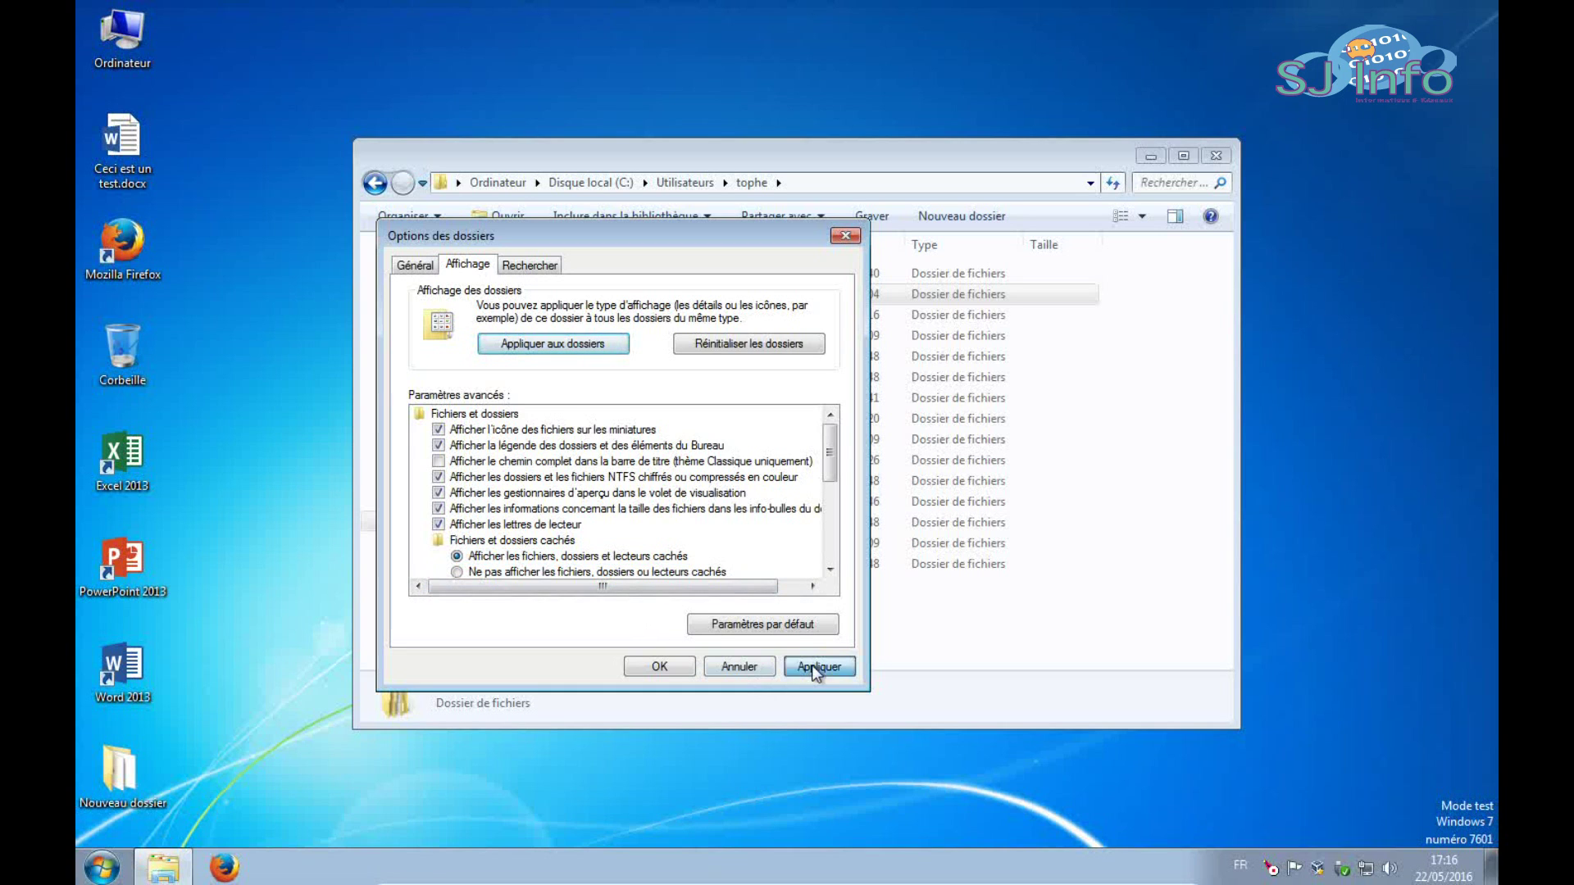
{"action": "left_click", "coordinate": [659, 665]}
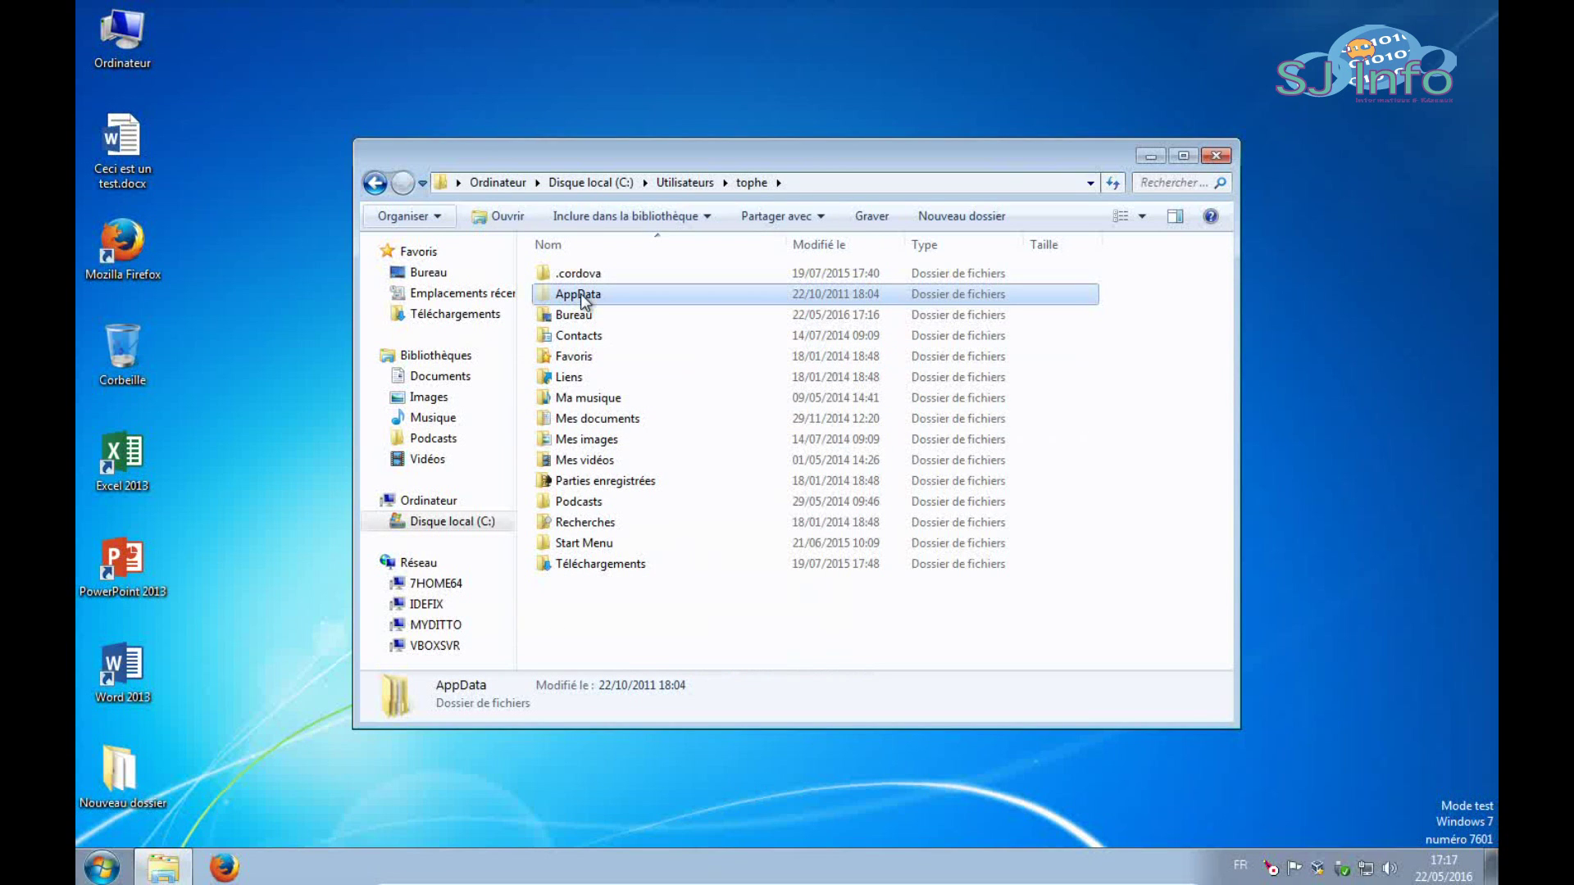
Browse through AppData\Local\Microsoft\Office to the UnsavedFiles folder to review the ASD file's location, and close the Explorer window
{"action": "double_click", "coordinate": [580, 295]}
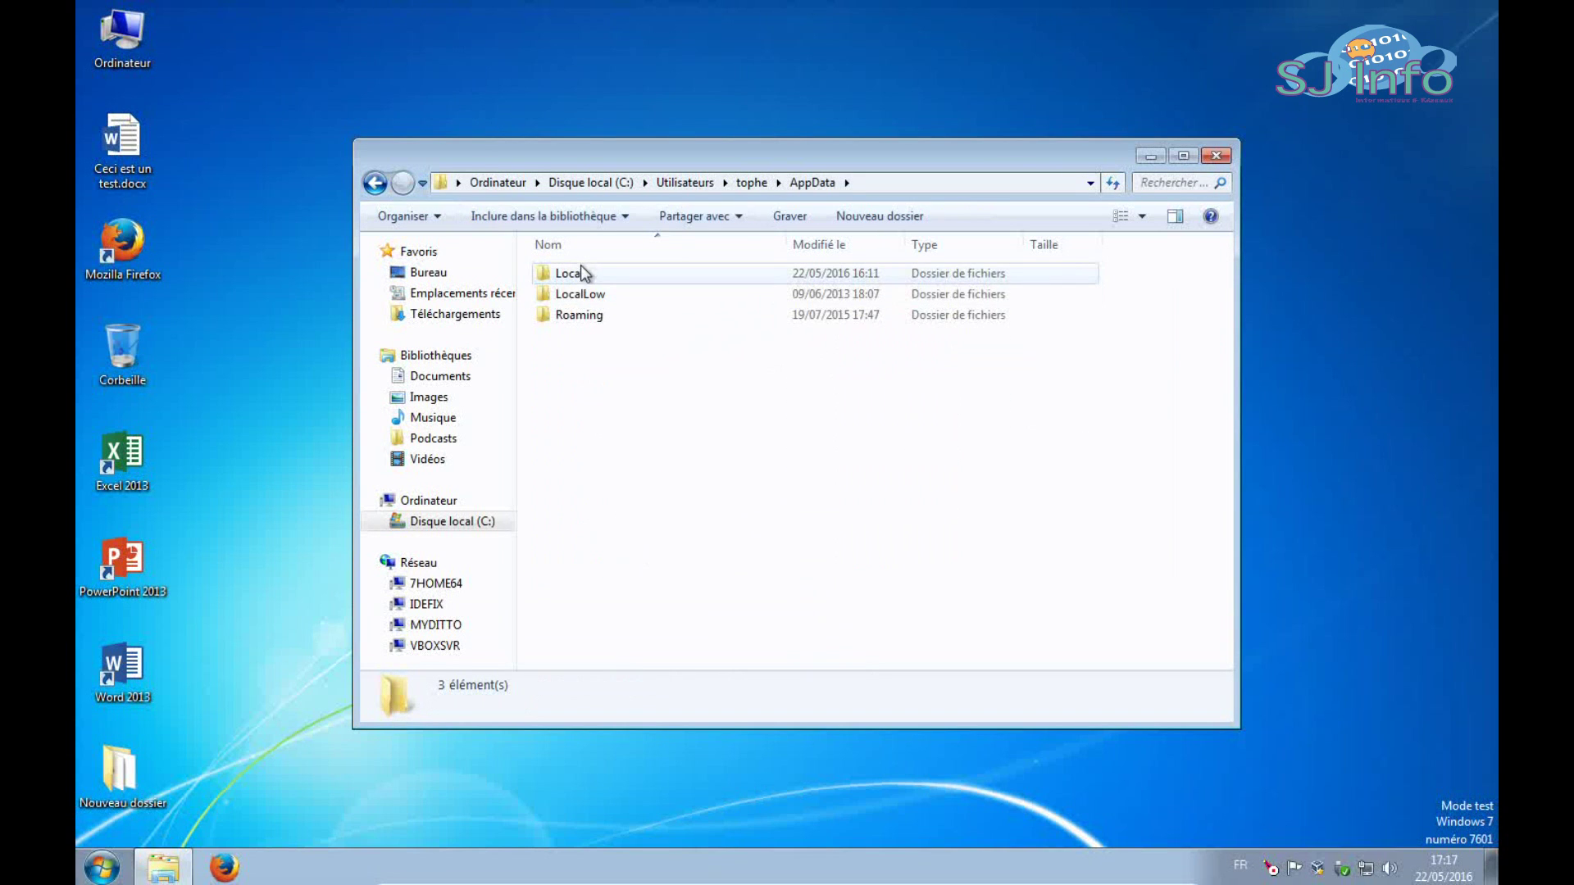
{"action": "double_click", "coordinate": [584, 275]}
{"action": "left_click", "coordinate": [588, 480]}
{"action": "double_click", "coordinate": [587, 480]}
{"action": "double_click", "coordinate": [588, 416]}
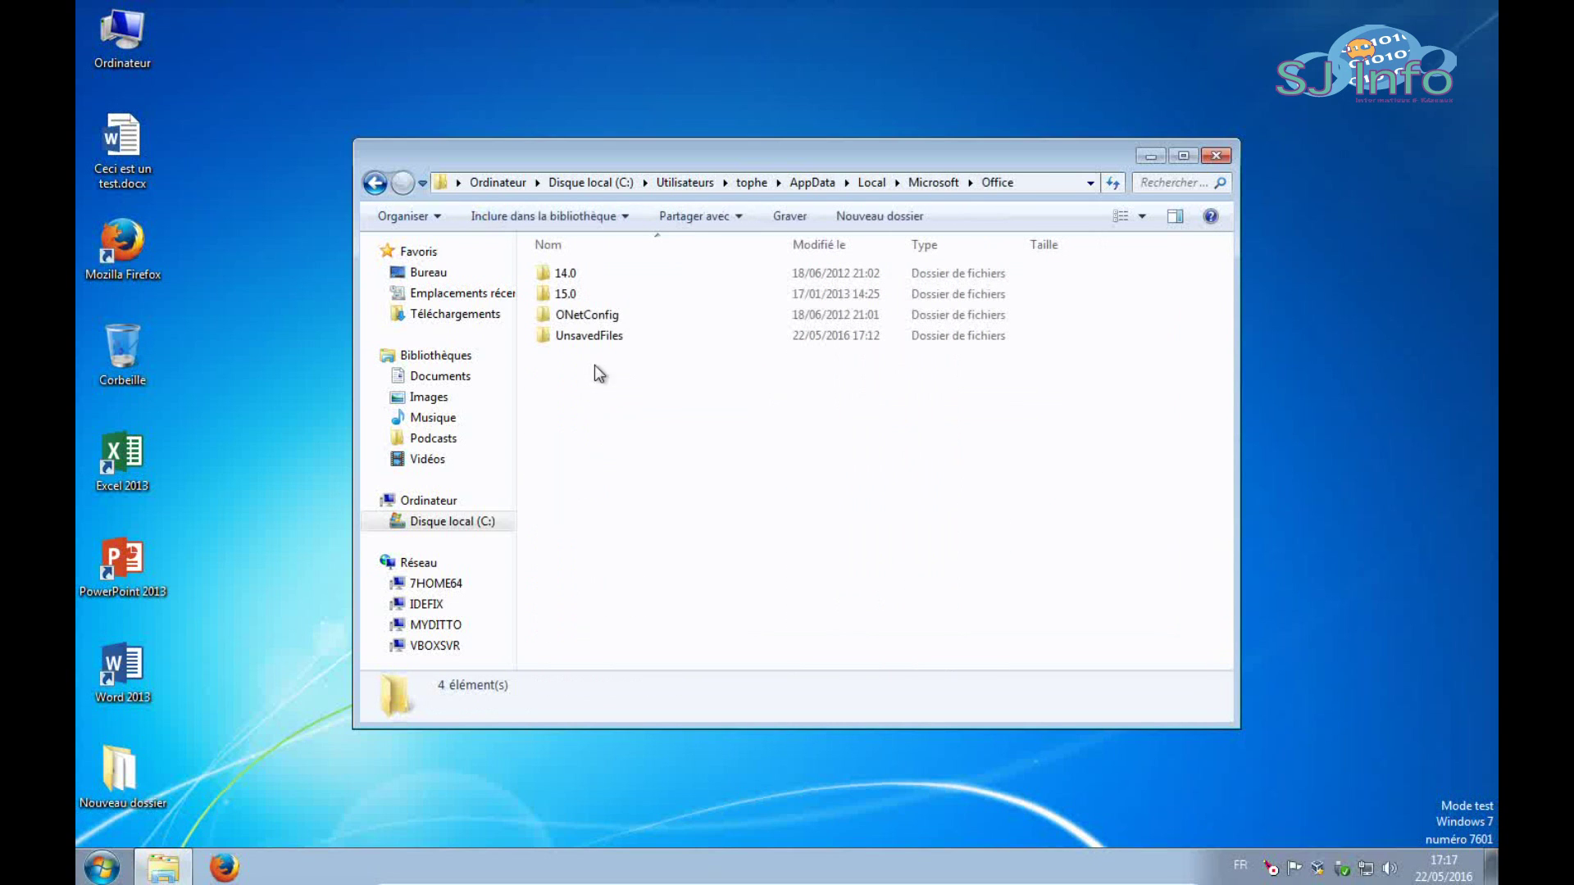
{"action": "double_click", "coordinate": [586, 336]}
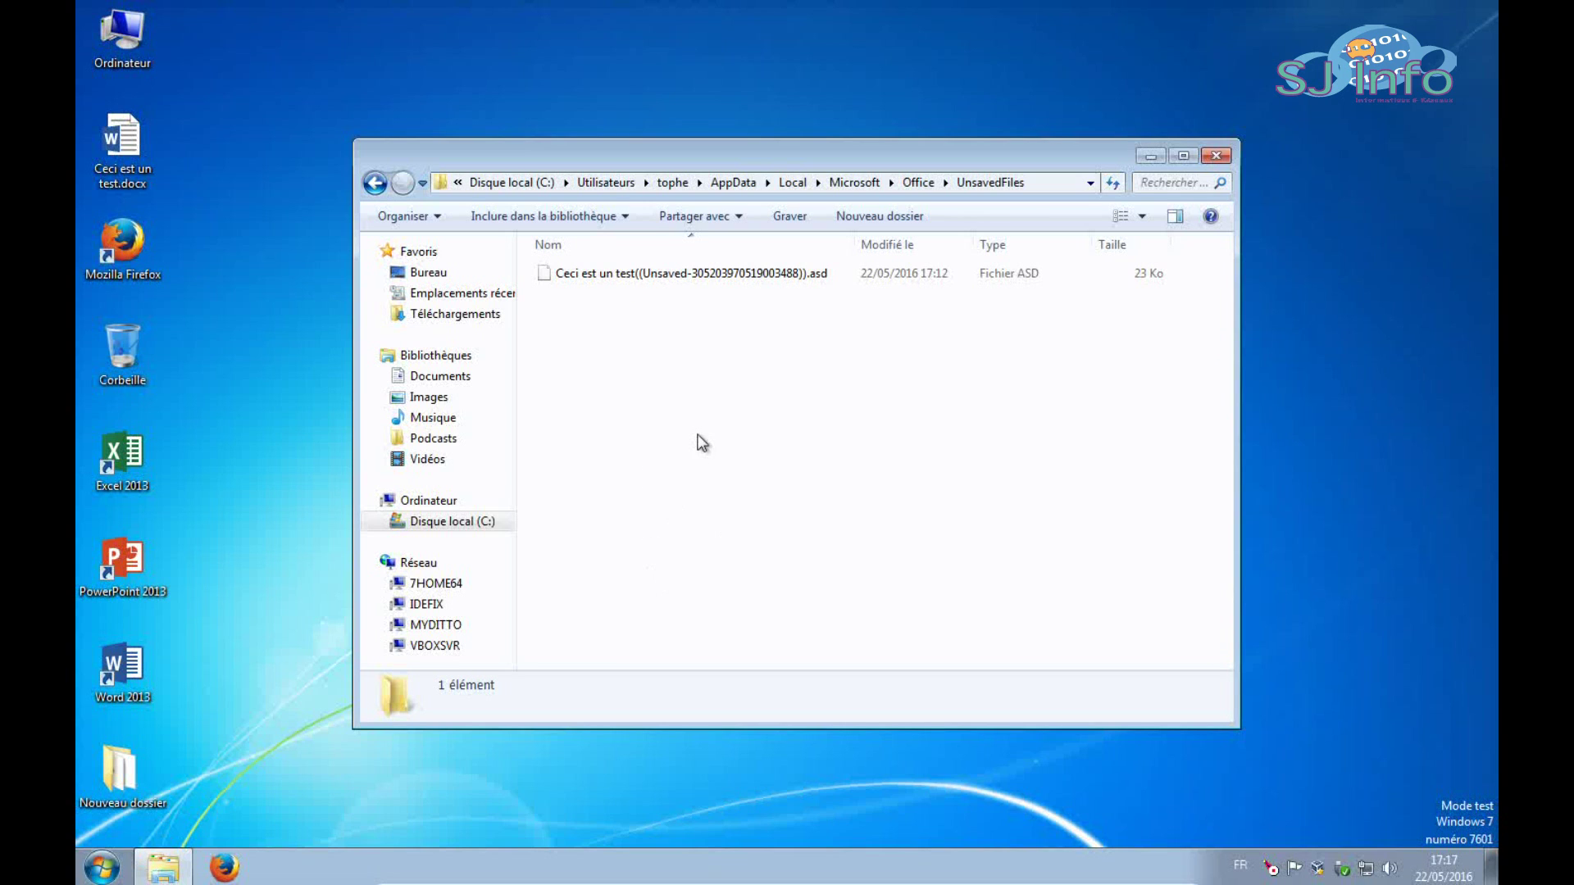
{"action": "key", "text": "alt+F4"}
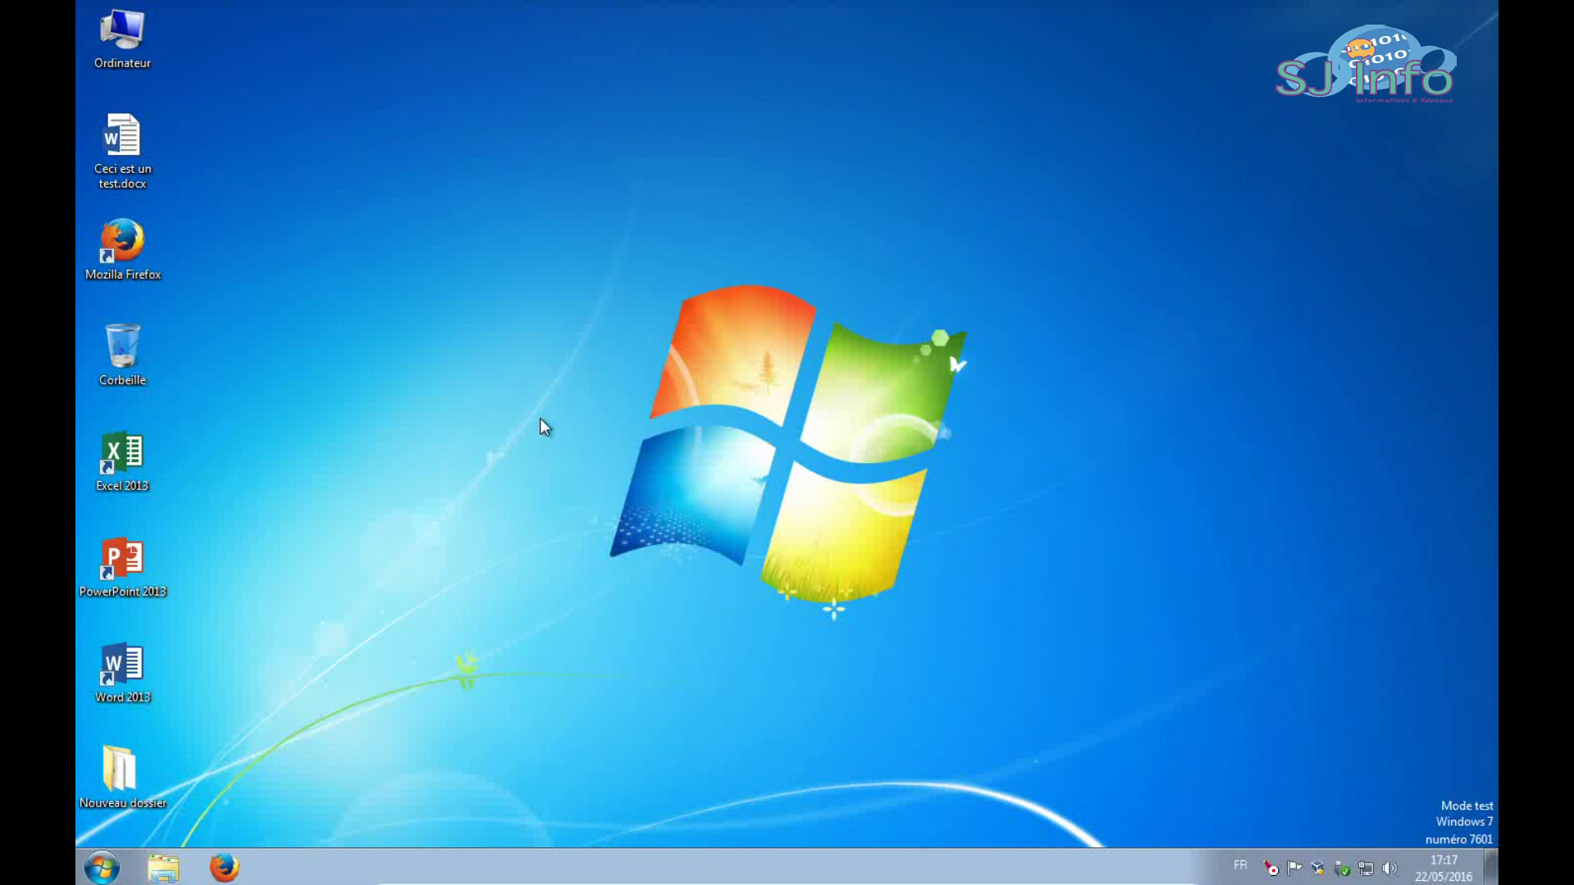